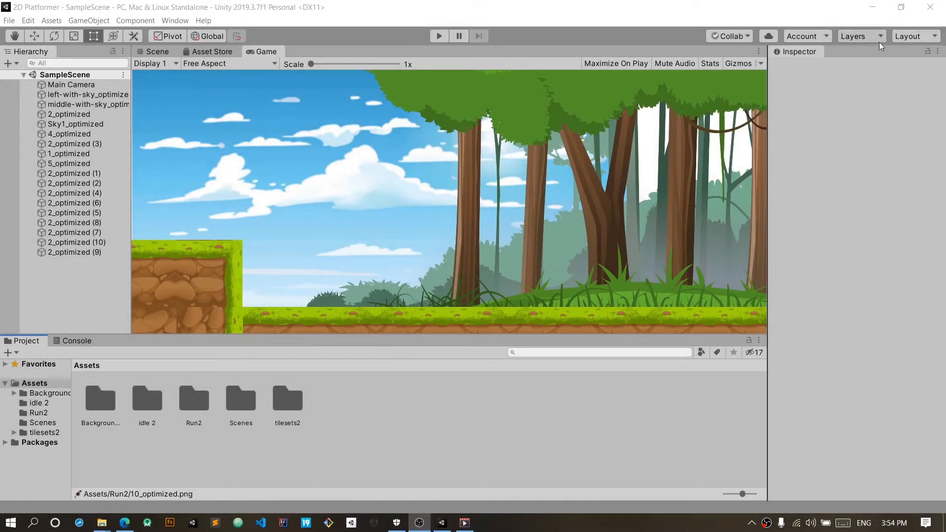
Step: Create an empty game object in the scene and name it Environment
{"action": "left_click", "coordinate": [711, 20]}
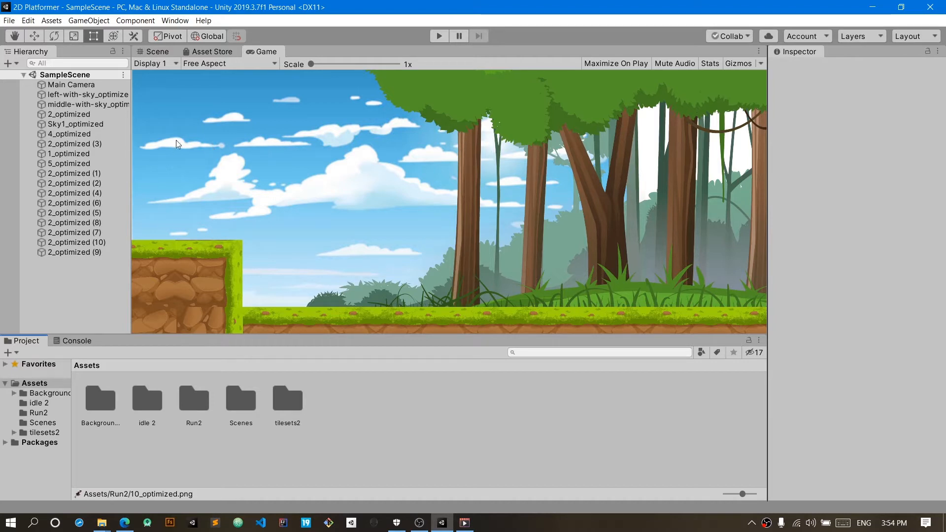
{"action": "left_click", "coordinate": [88, 134]}
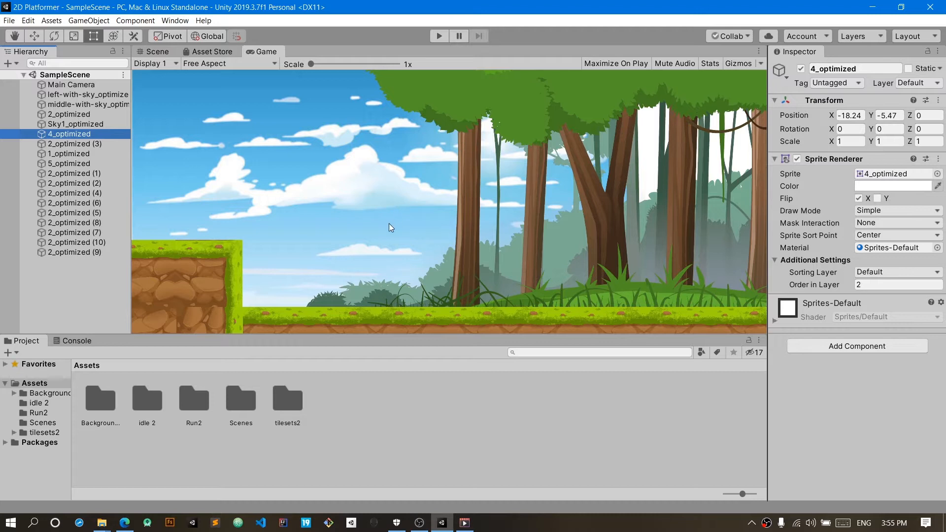
{"action": "right_click", "coordinate": [97, 297]}
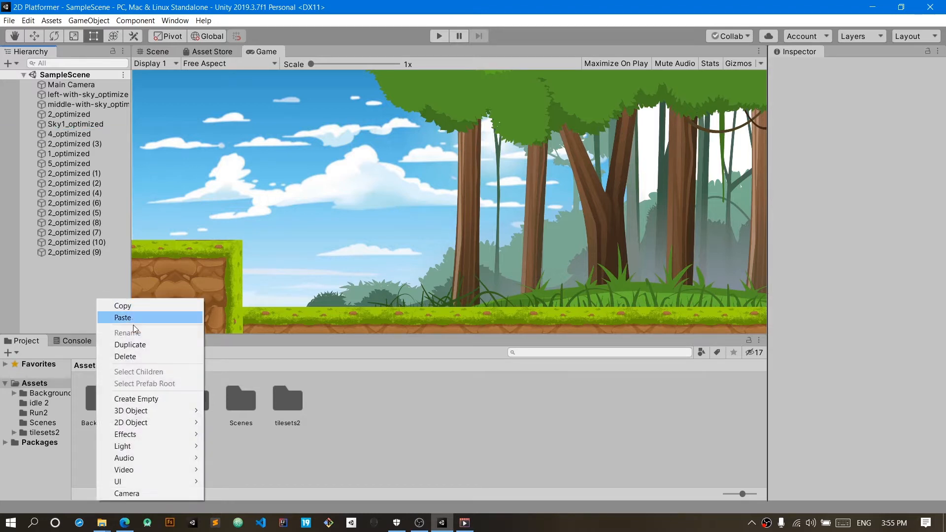
{"action": "left_click", "coordinate": [161, 398]}
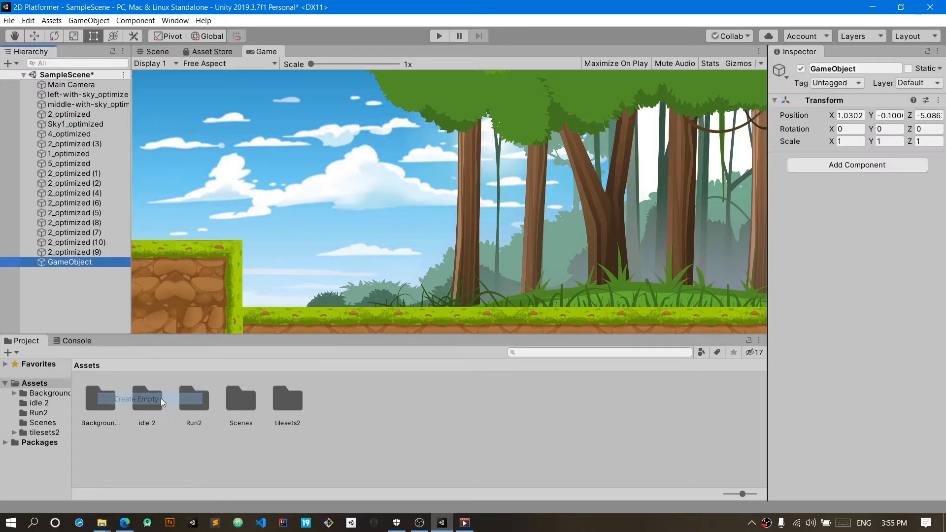
{"action": "left_click", "coordinate": [872, 67]}
{"action": "type", "text": "En"}
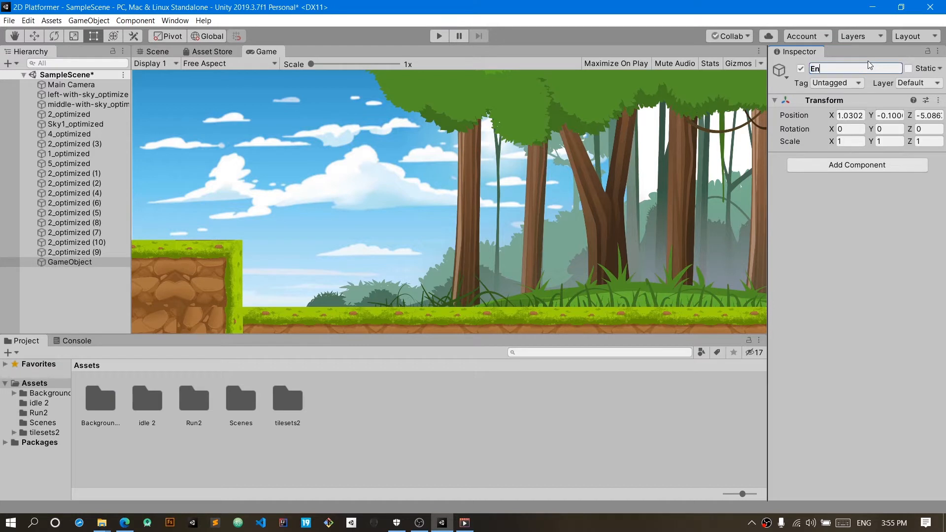
{"action": "type", "text": "vironment"}
{"action": "key", "text": "Return"}
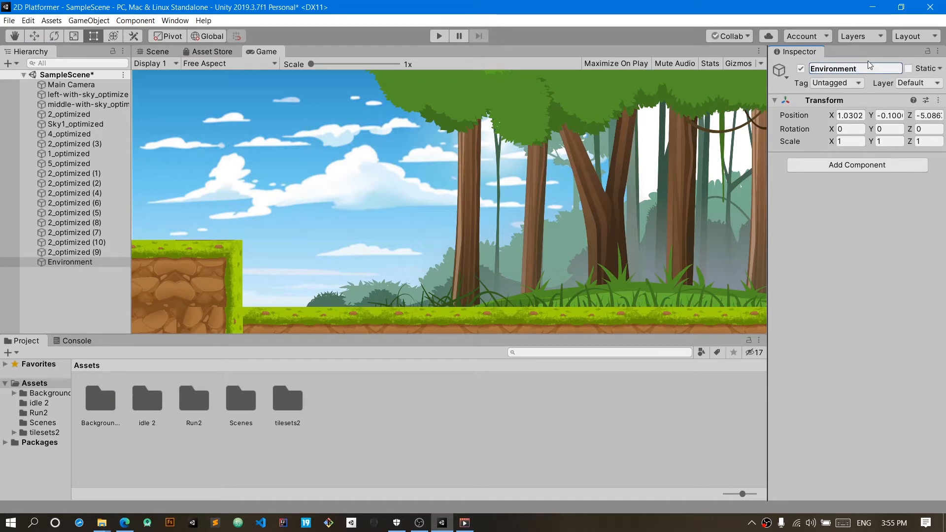
Step: Make all background and tile sprites, from left-with-sky_optimized to 2_optimized (9), children of Environment, collapse the group and save the scene
{"action": "left_click", "coordinate": [104, 92]}
{"action": "left_click", "coordinate": [81, 252], "text": "shift"}
{"action": "left_click_drag", "start_coordinate": [82, 252], "coordinate": [70, 261]}
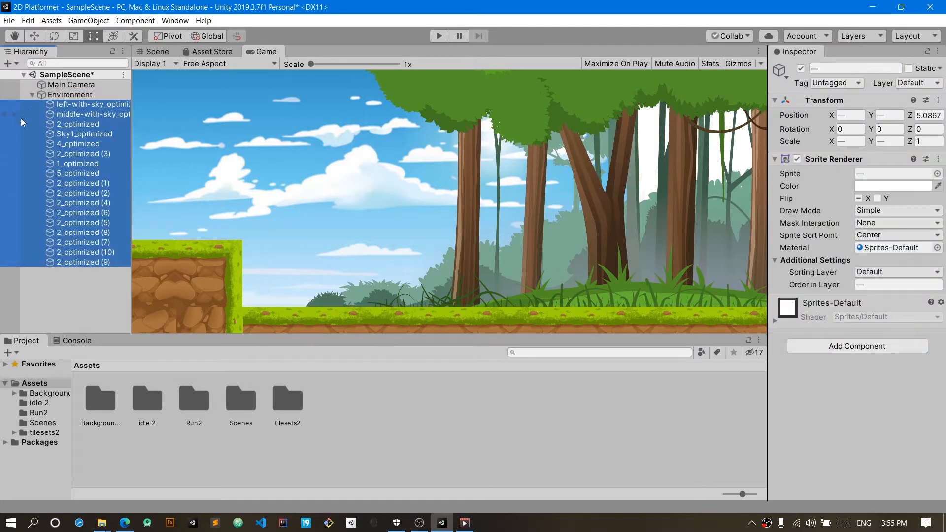
{"action": "left_click", "coordinate": [34, 96]}
{"action": "left_click", "coordinate": [43, 96]}
{"action": "key", "text": "ctrl+s"}
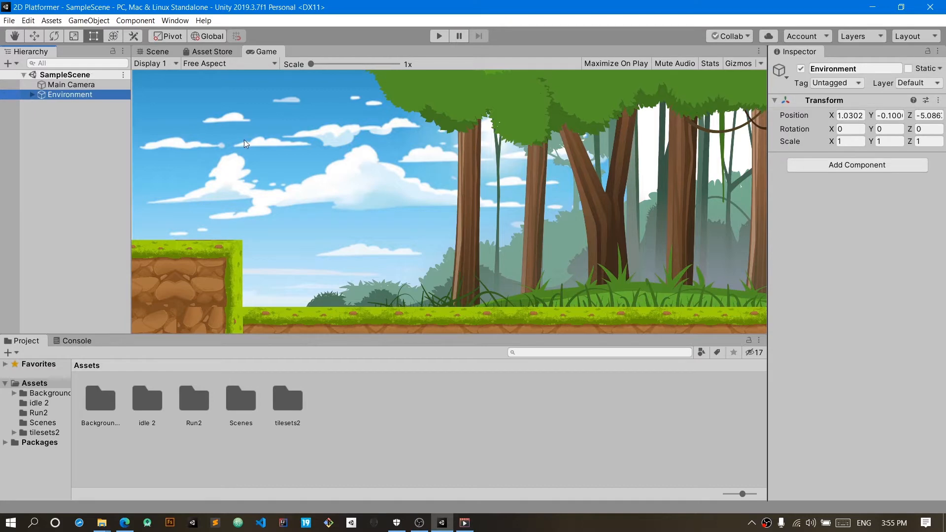
Step: Toggle the Environment object inactive and active again as a check, leave it enabled, save the scene and deselect it
{"action": "left_click", "coordinate": [801, 69]}
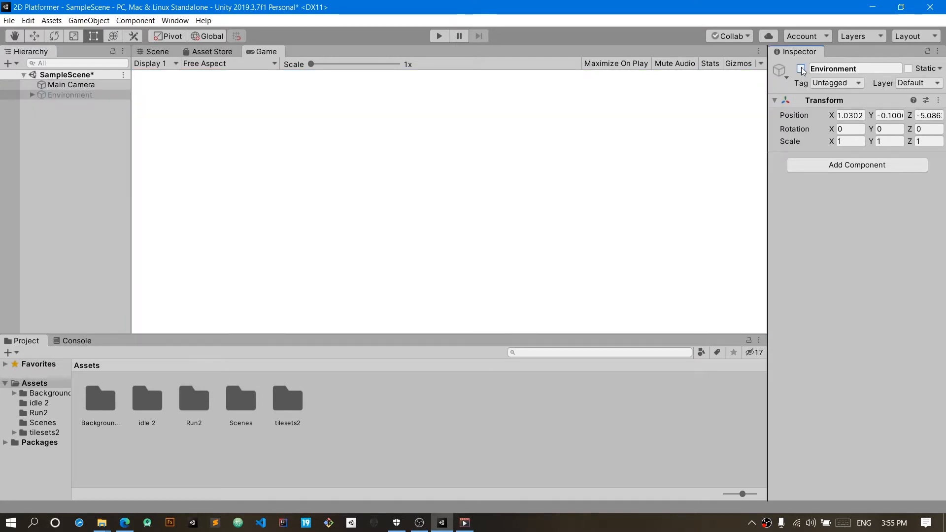
{"action": "left_click", "coordinate": [801, 69]}
{"action": "left_click", "coordinate": [801, 69]}
{"action": "left_click", "coordinate": [802, 69]}
{"action": "left_click", "coordinate": [801, 69]}
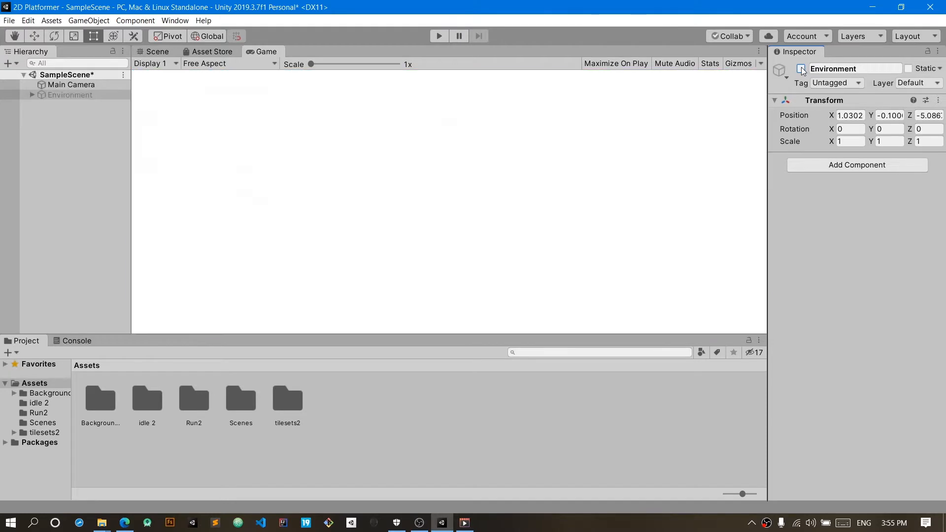
{"action": "left_click", "coordinate": [801, 69]}
{"action": "key", "text": "ctrl+s"}
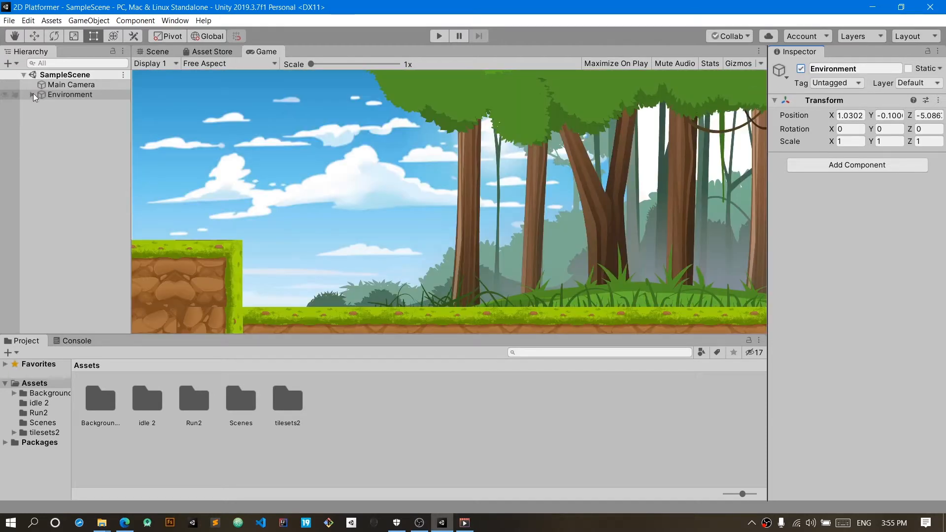
{"action": "left_click", "coordinate": [68, 126]}
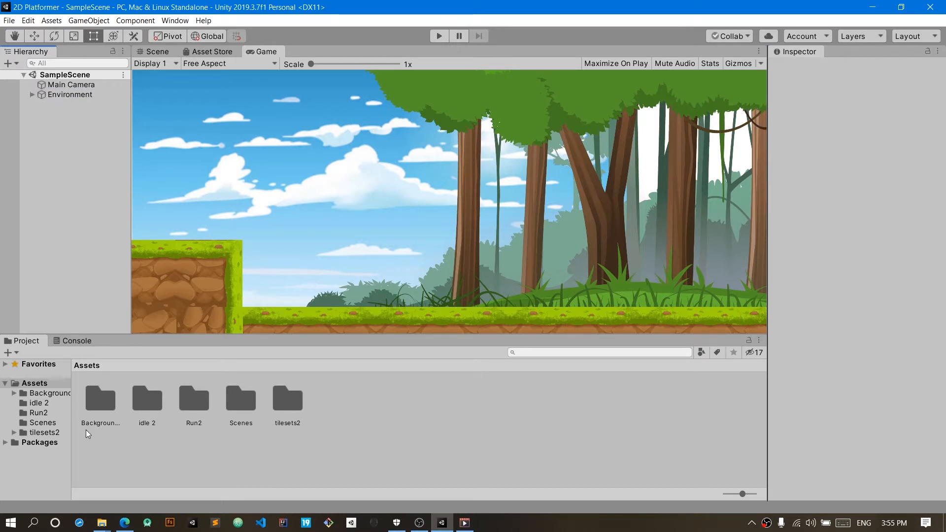
Step: Compare the character sprites in the idle 2 and Run2 asset folders
{"action": "left_click", "coordinate": [61, 406]}
{"action": "left_click", "coordinate": [54, 412]}
{"action": "left_click", "coordinate": [54, 404]}
{"action": "left_click", "coordinate": [51, 413]}
{"action": "left_click", "coordinate": [49, 404]}
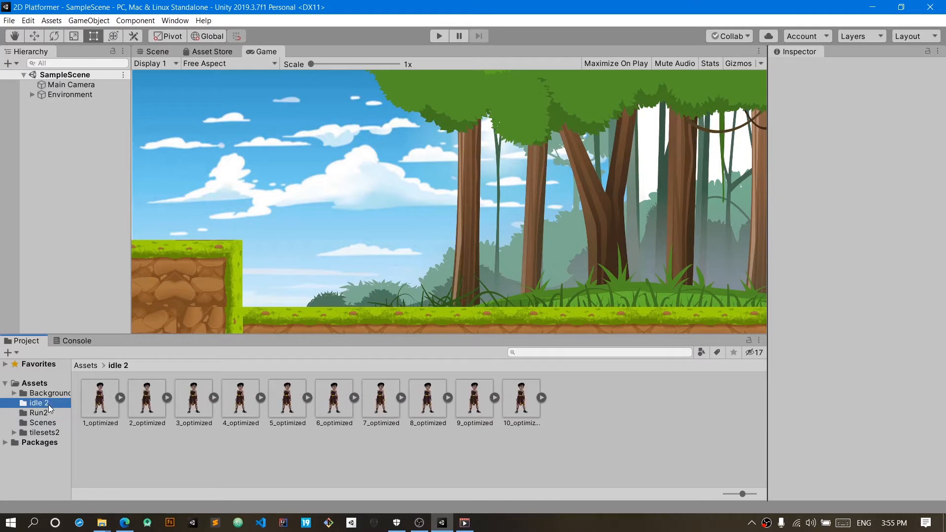
{"action": "left_click", "coordinate": [50, 412]}
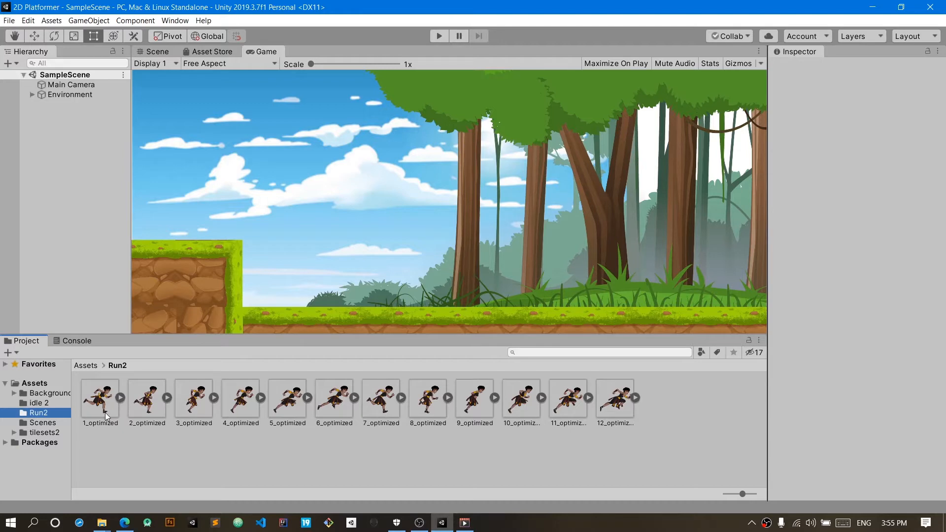
Step: Preview the Run2 animation frames by stepping through the sprites from 1_optimized to 12_optimized and back, twice
{"action": "left_click", "coordinate": [100, 400]}
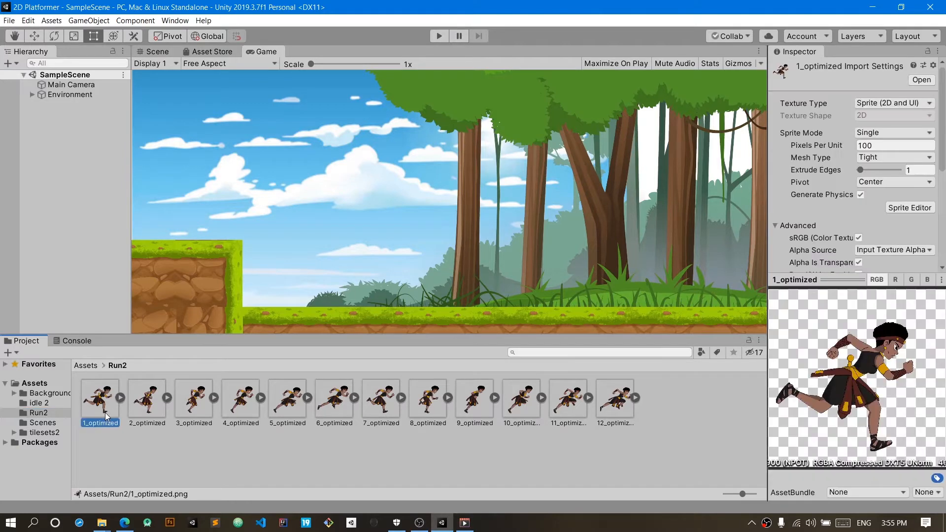
{"action": "key", "text": "Right"}
{"action": "key", "text": "Right"}
{"action": "key", "text": "Right"}
{"action": "key", "text": "Right"}
{"action": "key", "text": "Right"}
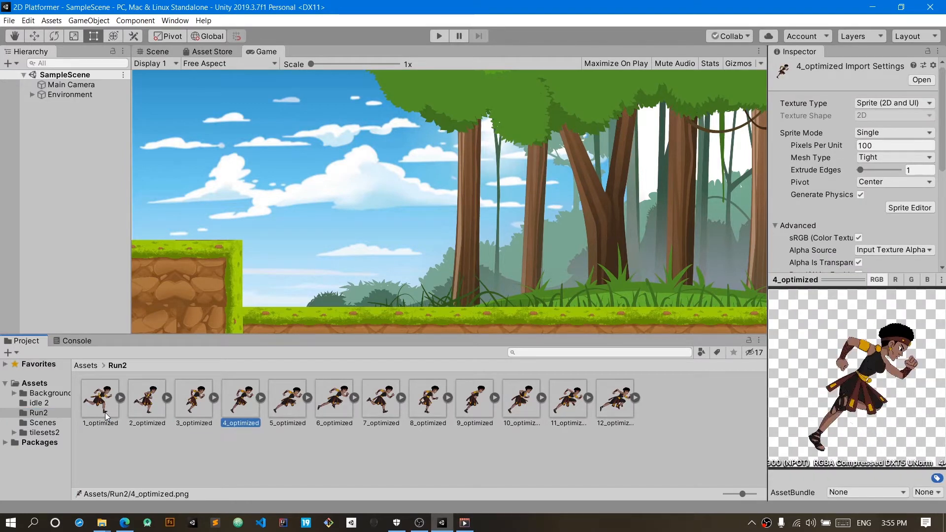
{"action": "key", "text": "Right"}
{"action": "key", "text": "Right"}
{"action": "key", "text": "Right"}
{"action": "key", "text": "Right"}
{"action": "key", "text": "Right"}
{"action": "key", "text": "Right"}
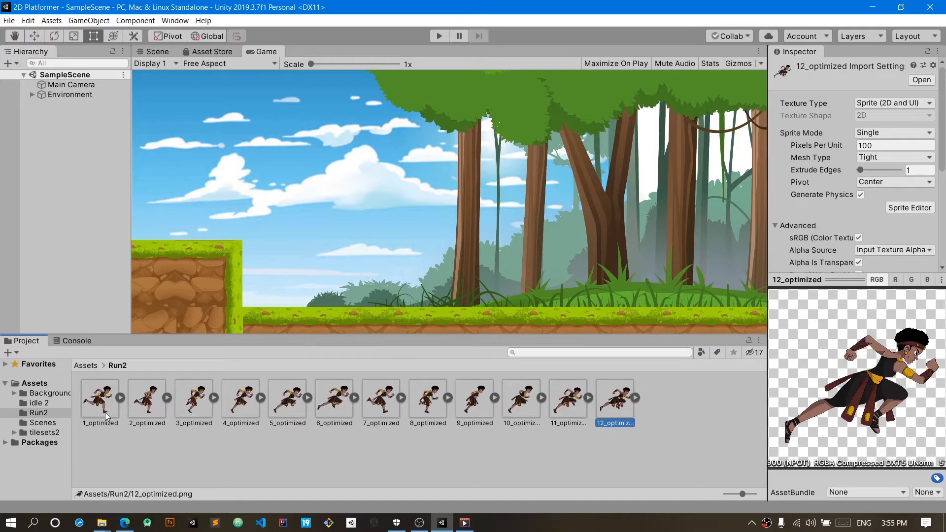
{"action": "key", "text": "Left"}
{"action": "key", "text": "Left"}
{"action": "key", "text": "Left"}
{"action": "key", "text": "Left"}
{"action": "key", "text": "Left"}
{"action": "key", "text": "Left"}
{"action": "key", "text": "Left"}
{"action": "key", "text": "Left"}
{"action": "key", "text": "Left"}
{"action": "key", "text": "Left"}
{"action": "key", "text": "Left"}
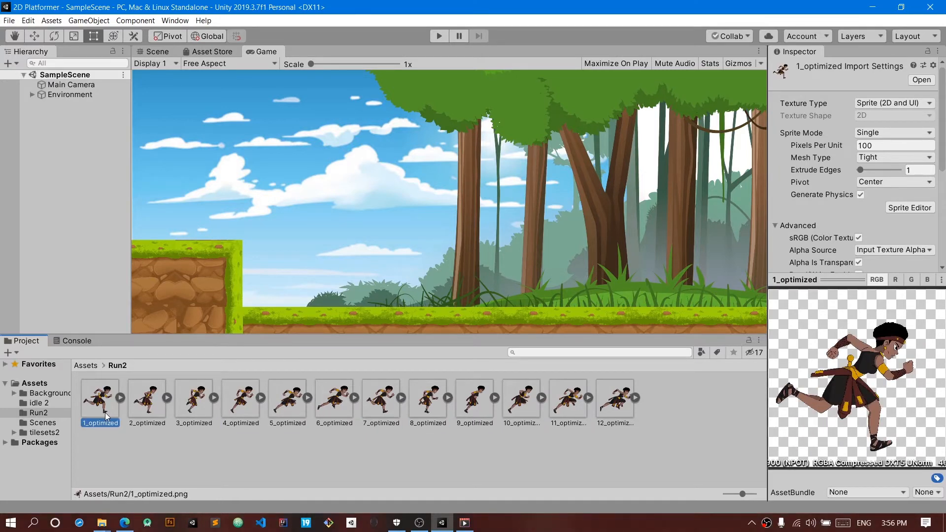
{"action": "key", "text": "Right"}
{"action": "key", "text": "Right"}
{"action": "key", "text": "Right"}
{"action": "key", "text": "Right"}
{"action": "key", "text": "Right"}
{"action": "key", "text": "Right"}
{"action": "key", "text": "Right"}
{"action": "key", "text": "Right"}
{"action": "key", "text": "Right"}
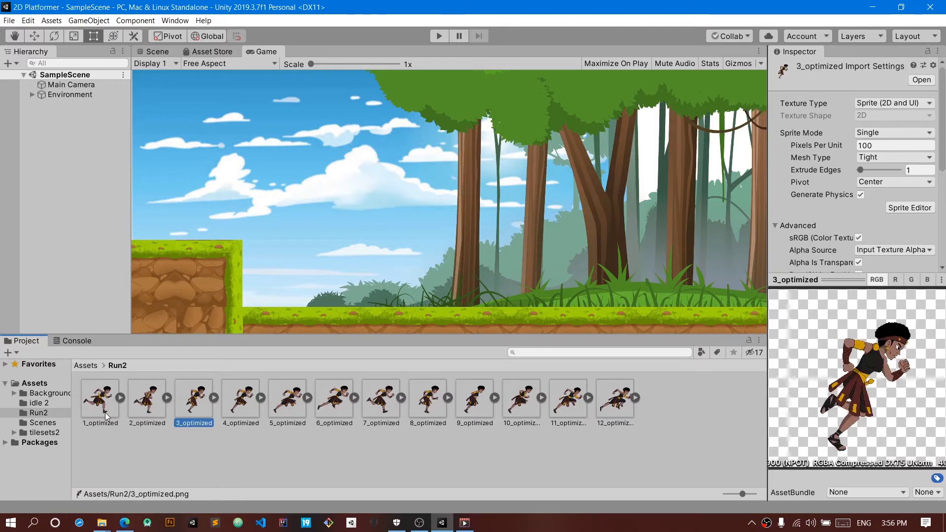
{"action": "key", "text": "Right"}
{"action": "key", "text": "Right"}
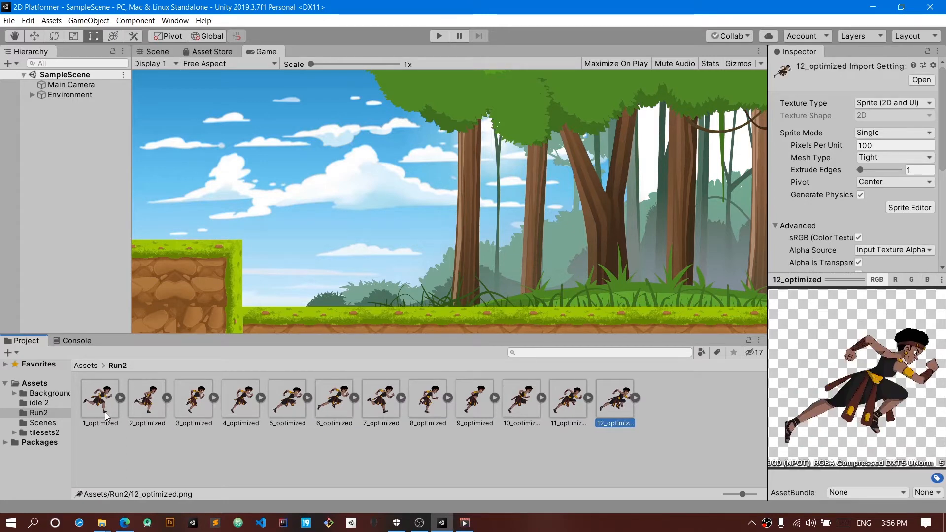
{"action": "key", "text": "Left"}
{"action": "key", "text": "Left"}
{"action": "key", "text": "Left"}
{"action": "key", "text": "Left"}
{"action": "key", "text": "Left"}
{"action": "key", "text": "Left"}
{"action": "key", "text": "Left"}
{"action": "key", "text": "Left"}
{"action": "key", "text": "Left"}
{"action": "key", "text": "Left"}
{"action": "key", "text": "Left"}
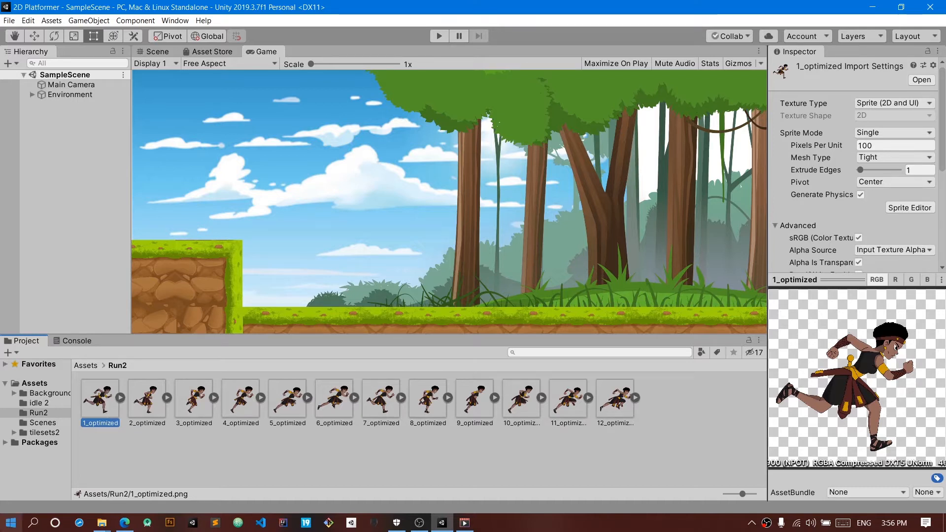
Step: Place the idle 2 sprite 1_optimized in the scene beside the raised block at about X -10.83, Y -4.36, with Order in Layer 4
{"action": "left_click", "coordinate": [55, 404]}
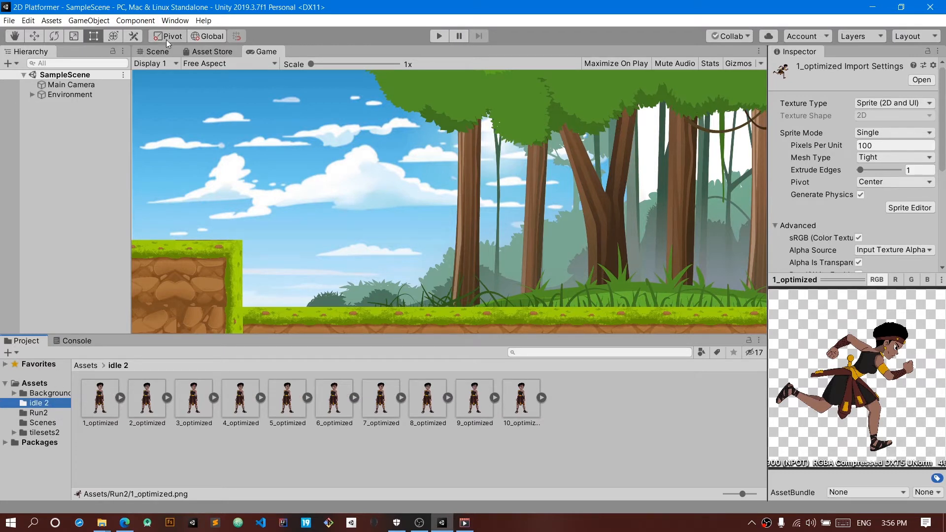
{"action": "left_click", "coordinate": [156, 52]}
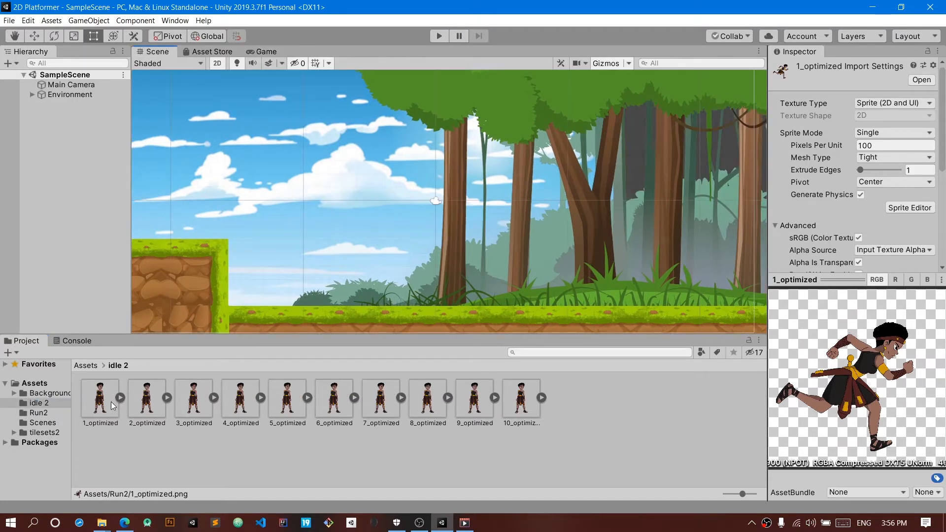
{"action": "left_click_drag", "start_coordinate": [103, 410], "coordinate": [291, 274]}
{"action": "left_click", "coordinate": [885, 286]}
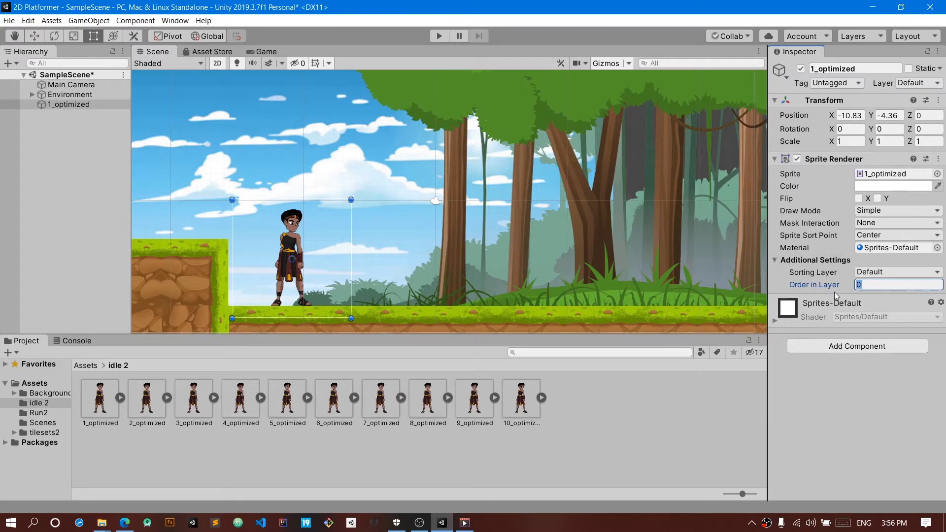
{"action": "type", "text": "4w"}
Step: Lower the character onto the grass to about Y -4.92, and run and stop the game to test it
{"action": "left_click_drag", "start_coordinate": [293, 212], "coordinate": [292, 219]}
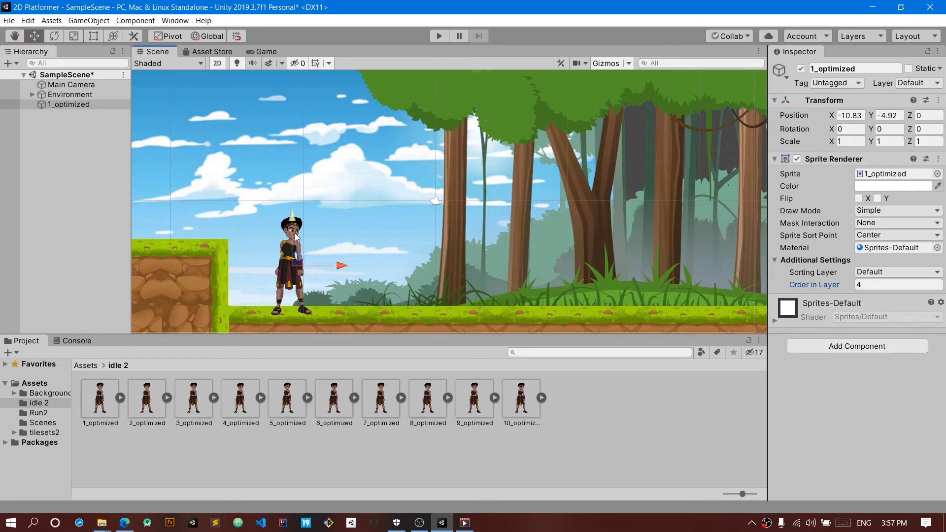
{"action": "left_click", "coordinate": [437, 37]}
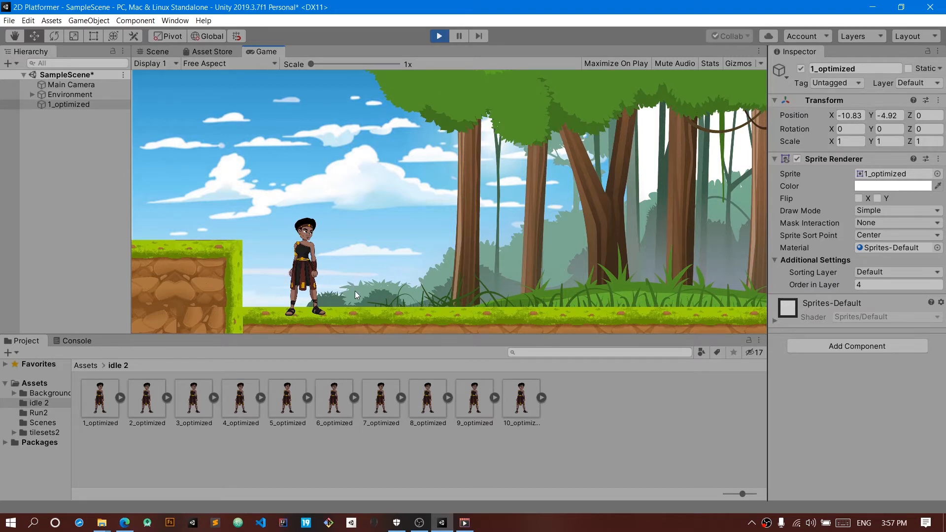
{"action": "left_click", "coordinate": [436, 37]}
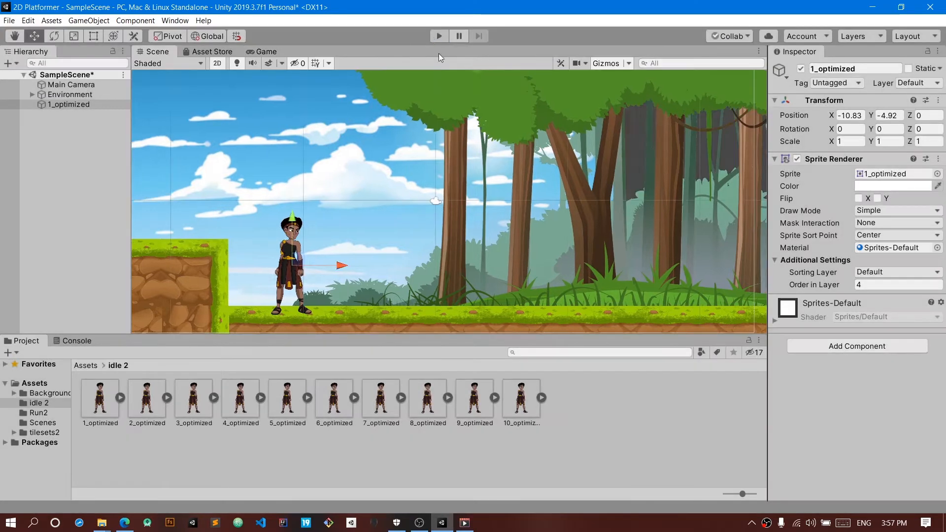
Step: Add a Rigidbody 2D component to the character, and run and stop the game to test it
{"action": "left_click", "coordinate": [842, 350]}
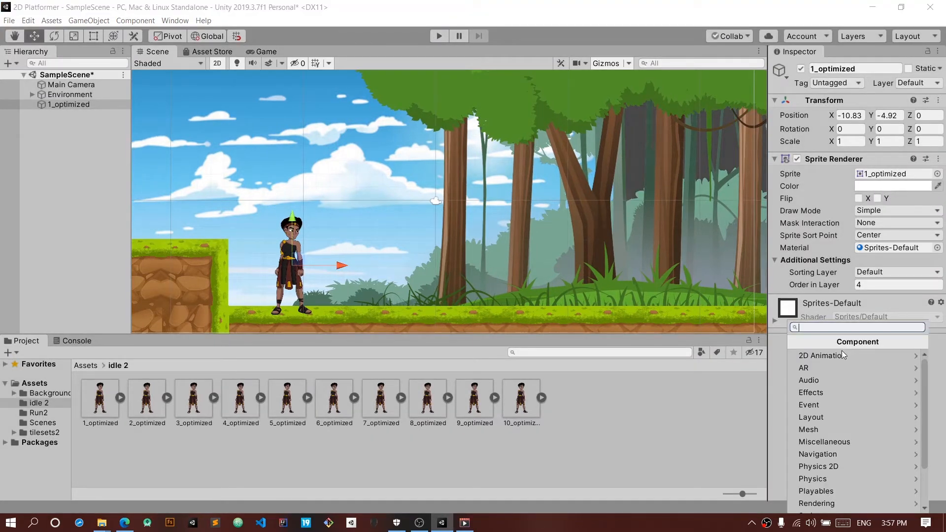
{"action": "left_click", "coordinate": [828, 469]}
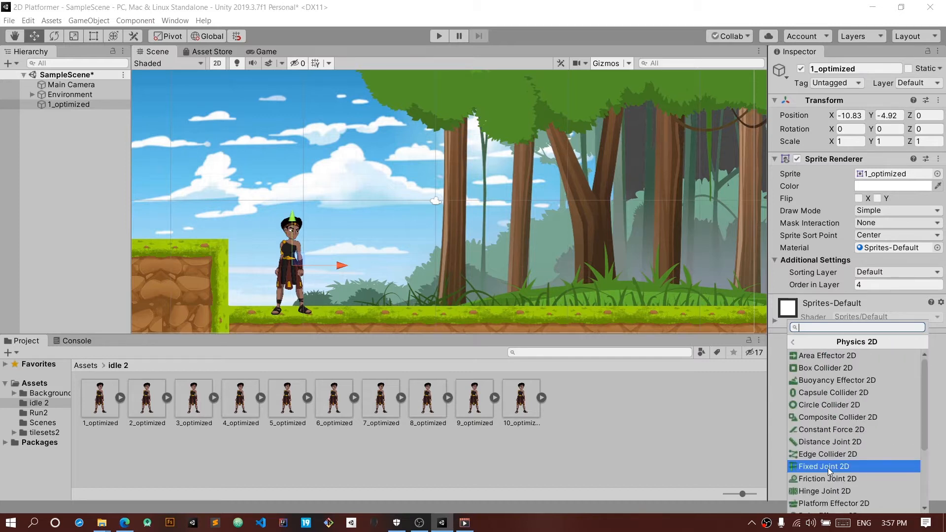
{"action": "scroll", "coordinate": [829, 475], "scroll_direction": "down", "scroll_amount": 2}
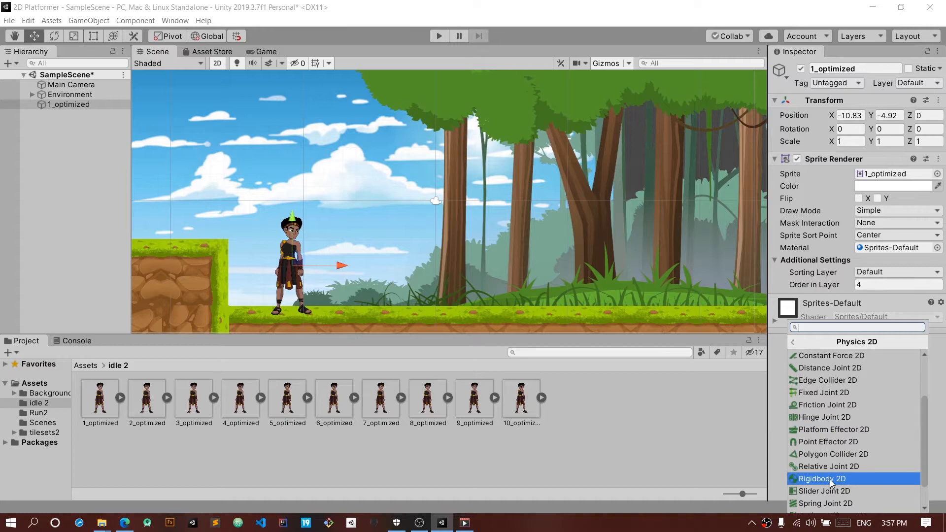
{"action": "left_click", "coordinate": [830, 480]}
{"action": "scroll", "coordinate": [823, 444], "scroll_direction": "down", "scroll_amount": 3}
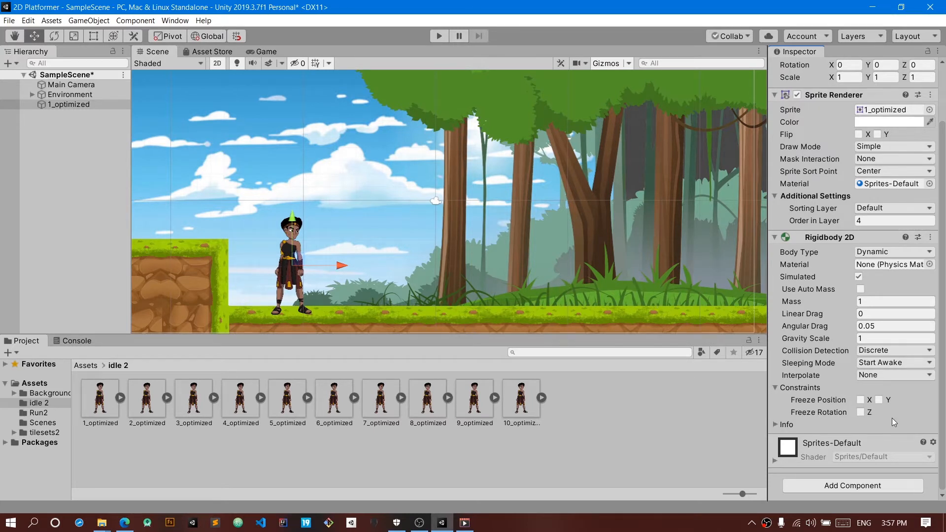
{"action": "left_click", "coordinate": [440, 37]}
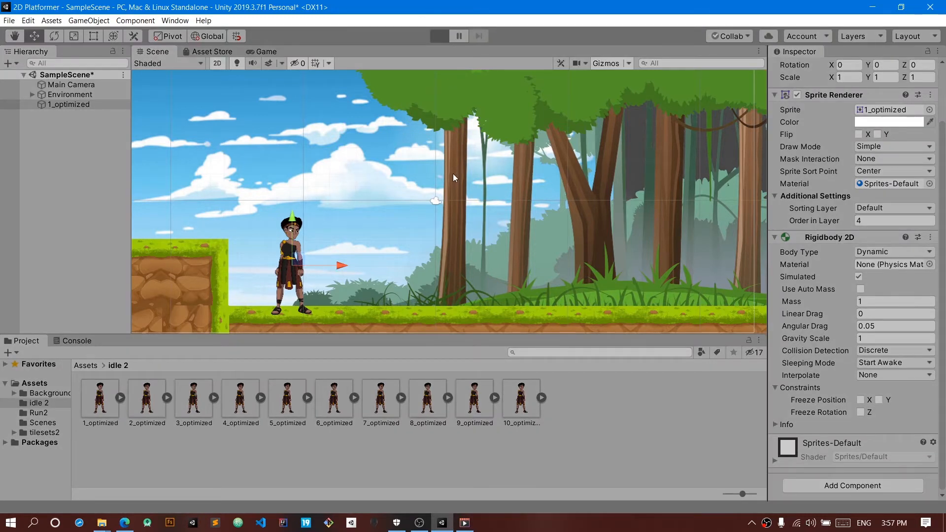
{"action": "left_click", "coordinate": [440, 36]}
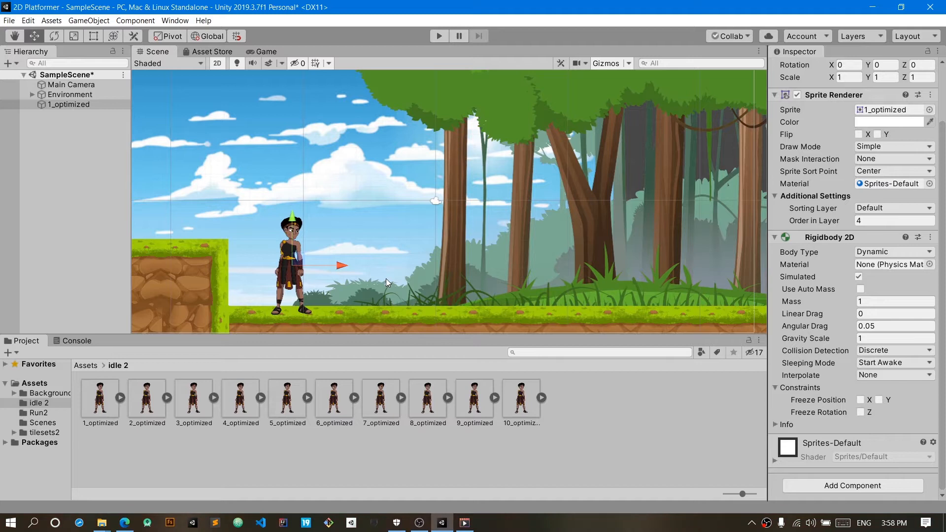
Step: Add a Polygon Collider 2D component to the character, and run and stop the game to test it
{"action": "left_click", "coordinate": [859, 487]}
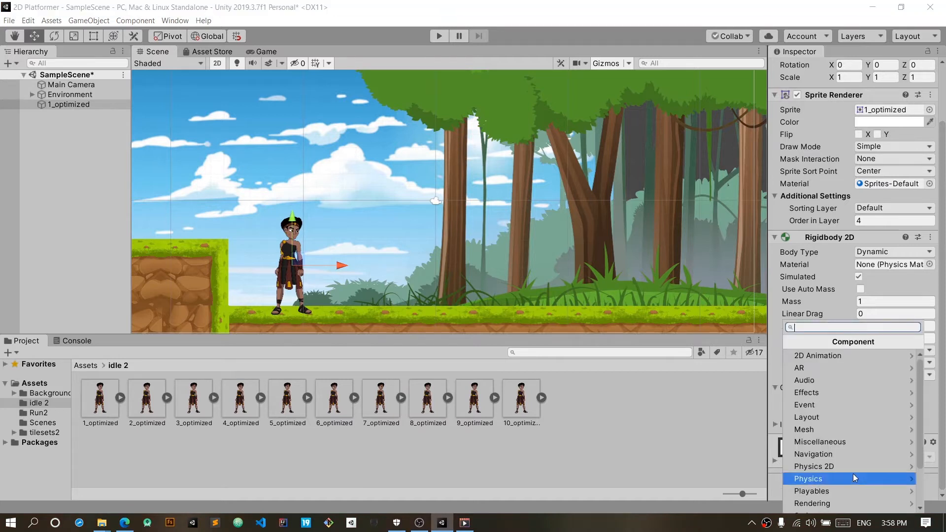
{"action": "left_click", "coordinate": [853, 466]}
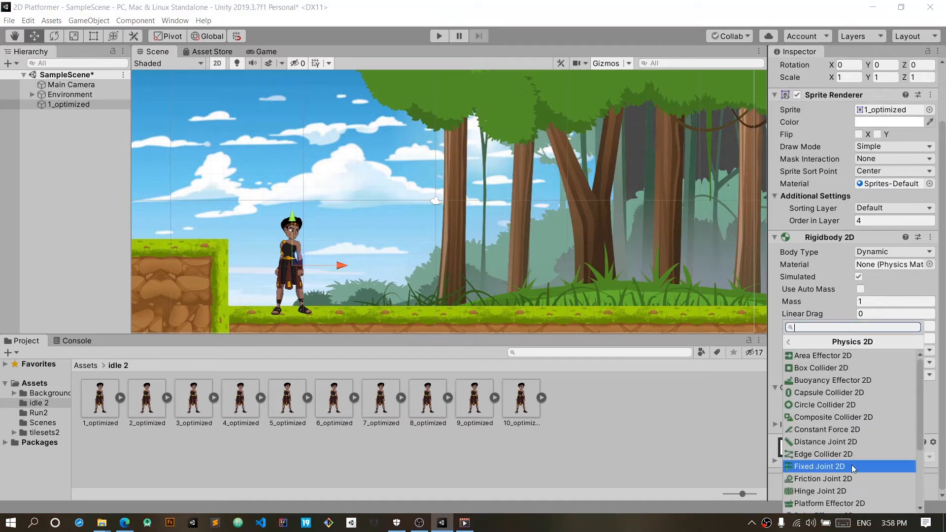
{"action": "scroll", "coordinate": [846, 470], "scroll_direction": "down", "scroll_amount": 2}
{"action": "left_click", "coordinate": [835, 452]}
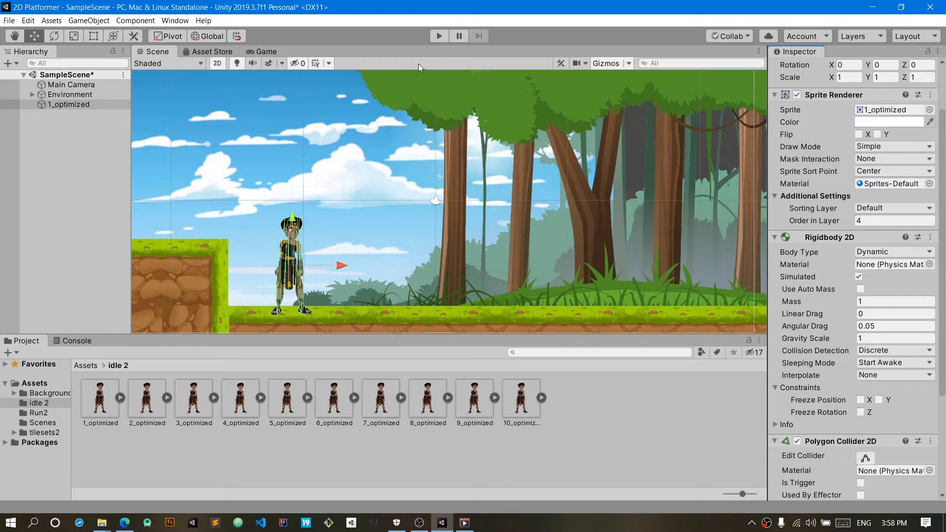
{"action": "left_click", "coordinate": [438, 36]}
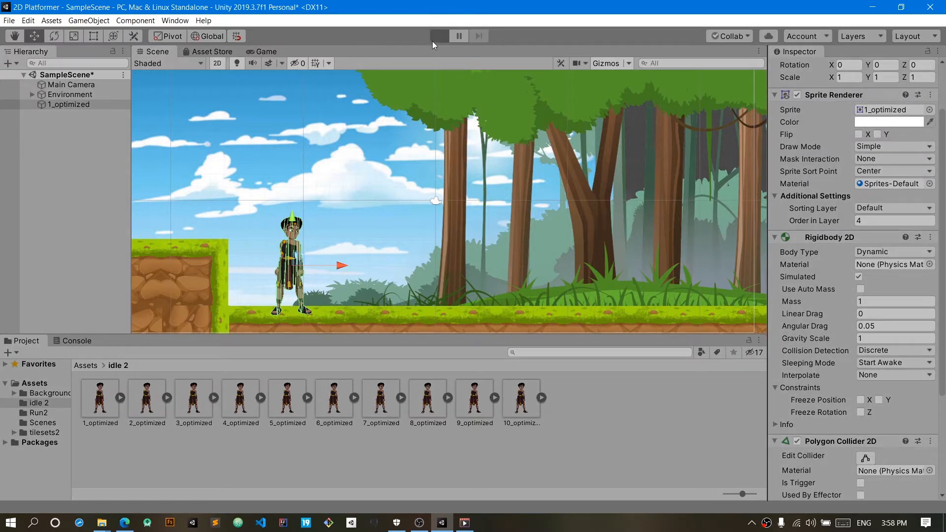
{"action": "left_click", "coordinate": [439, 36]}
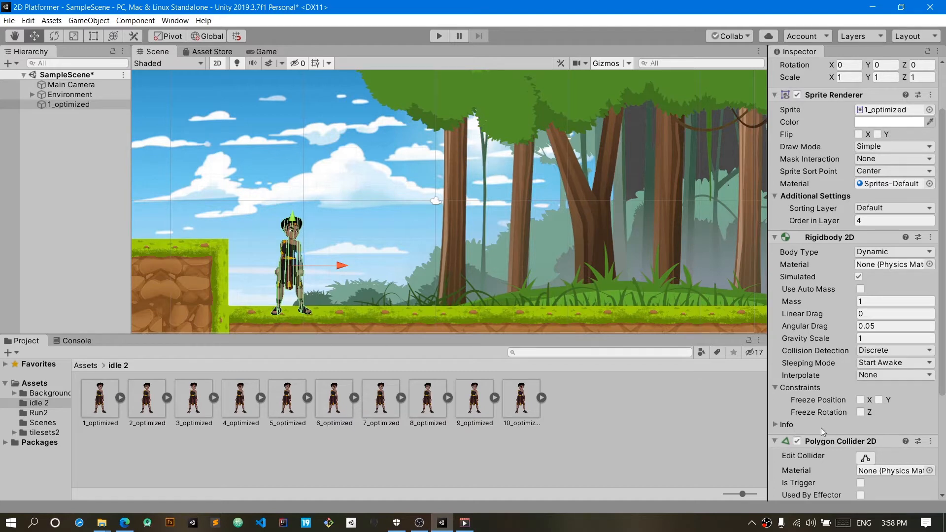
{"action": "scroll", "coordinate": [830, 416], "scroll_direction": "down", "scroll_amount": 3}
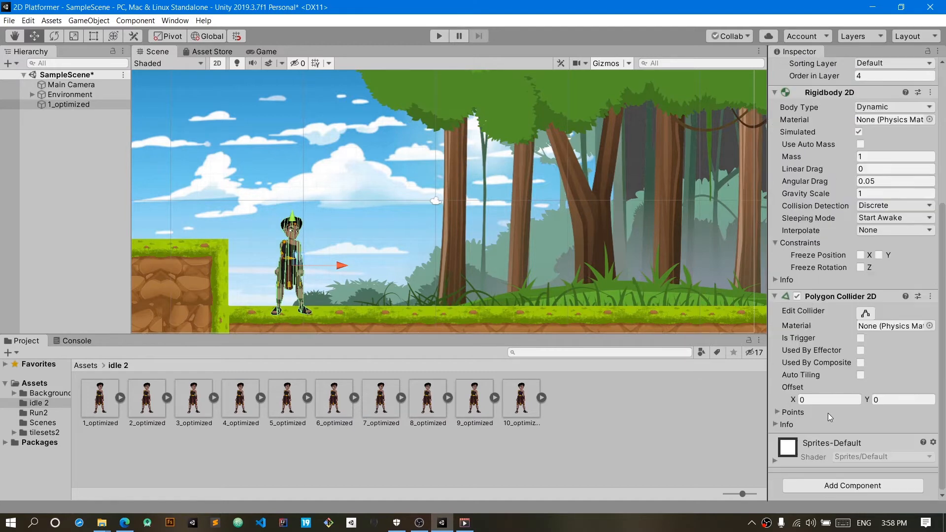
Step: Create an empty child object under Environment and name it Ground
{"action": "left_click", "coordinate": [32, 94]}
{"action": "left_click", "coordinate": [51, 96]}
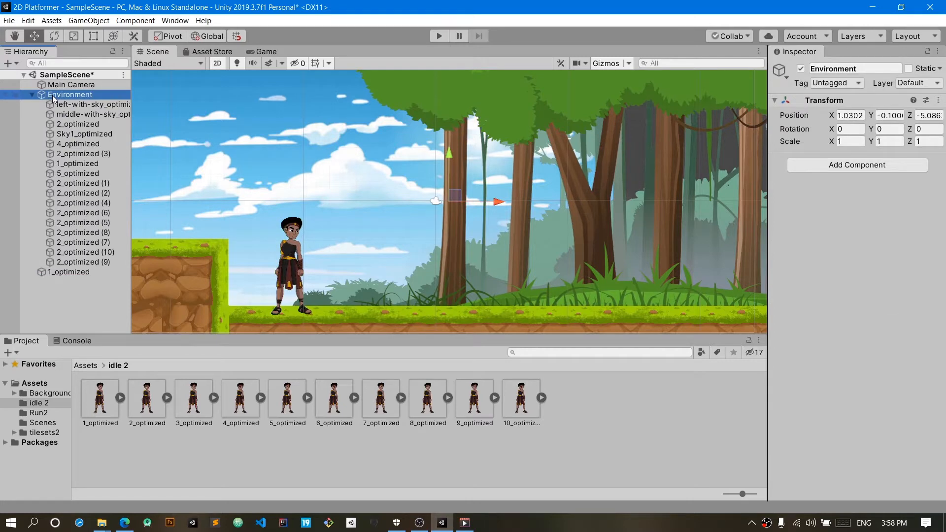
{"action": "right_click", "coordinate": [52, 96]}
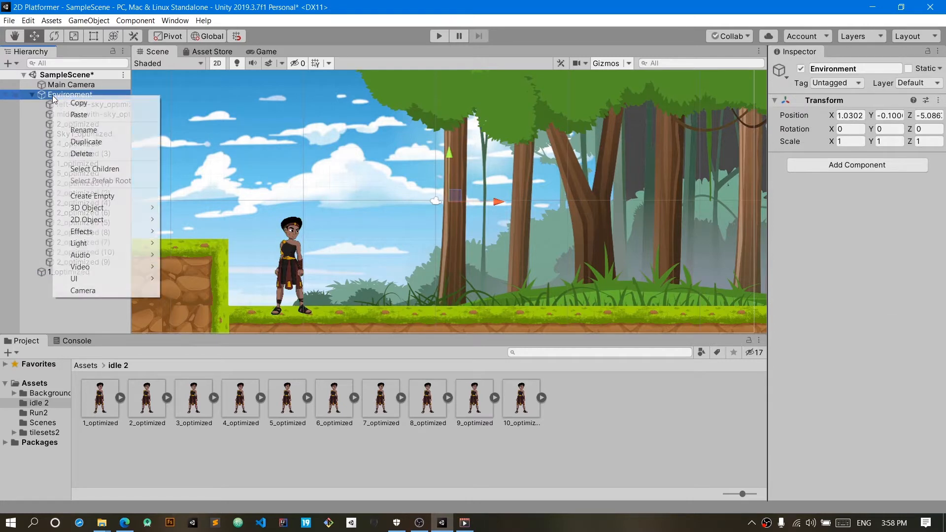
{"action": "left_click", "coordinate": [118, 196]}
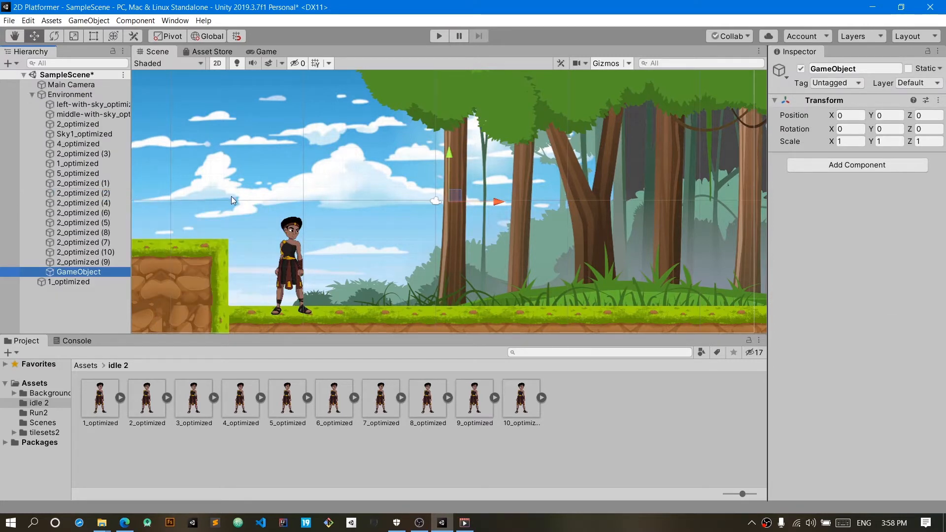
{"action": "left_click", "coordinate": [858, 68]}
{"action": "type", "text": "Ground"}
{"action": "key", "text": "Return"}
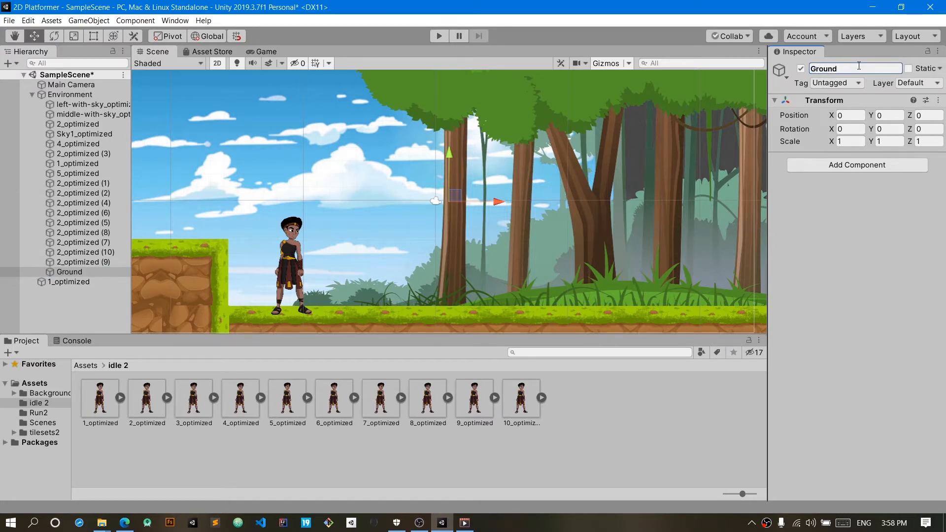
Step: Add an Edge Collider 2D component to the Ground object
{"action": "left_click", "coordinate": [880, 168]}
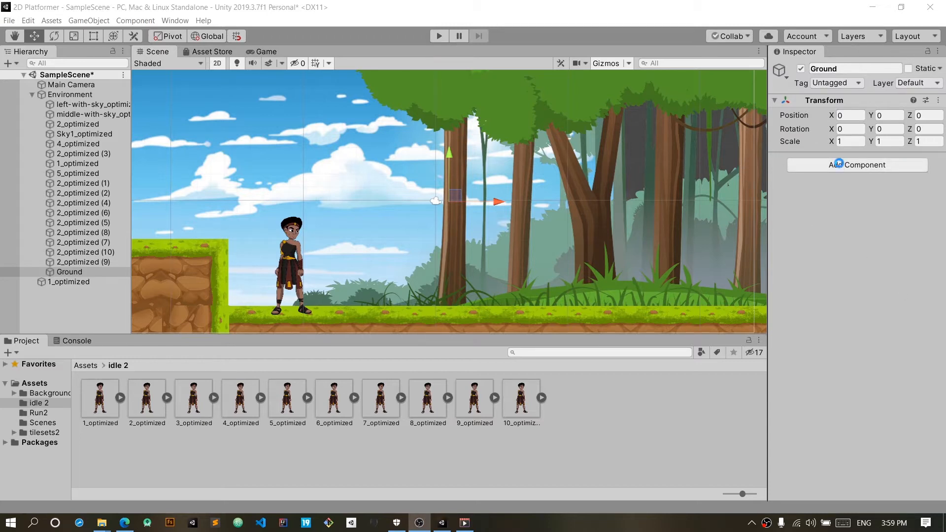
{"action": "left_click", "coordinate": [840, 166]}
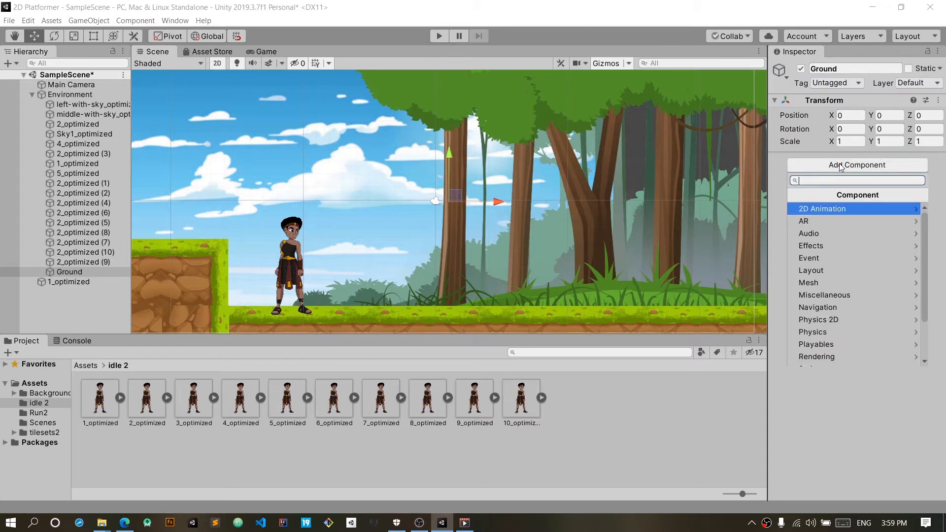
{"action": "left_click", "coordinate": [843, 322]}
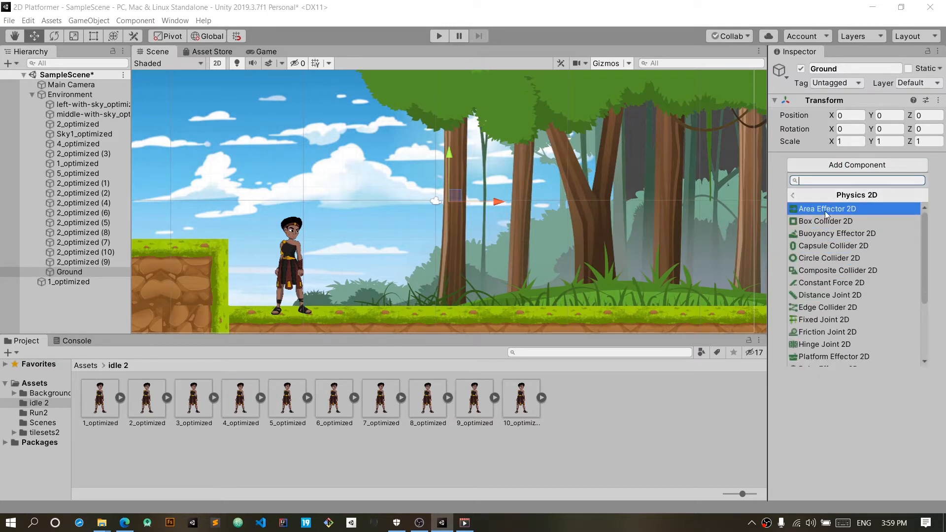
{"action": "left_click", "coordinate": [826, 307]}
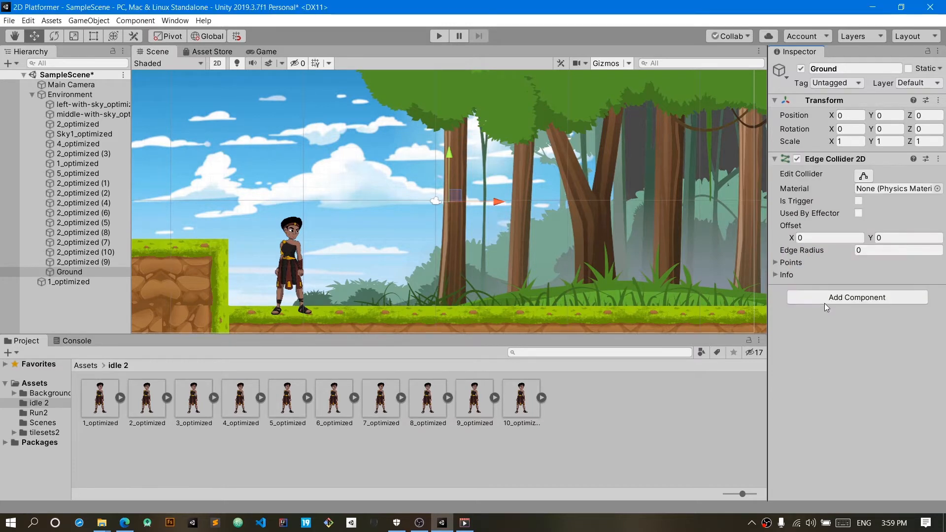
Step: Lower the Ground object onto the grass to about Y -8.63 and stretch its X scale to about 59.08
{"action": "left_click_drag", "start_coordinate": [450, 161], "coordinate": [477, 263]}
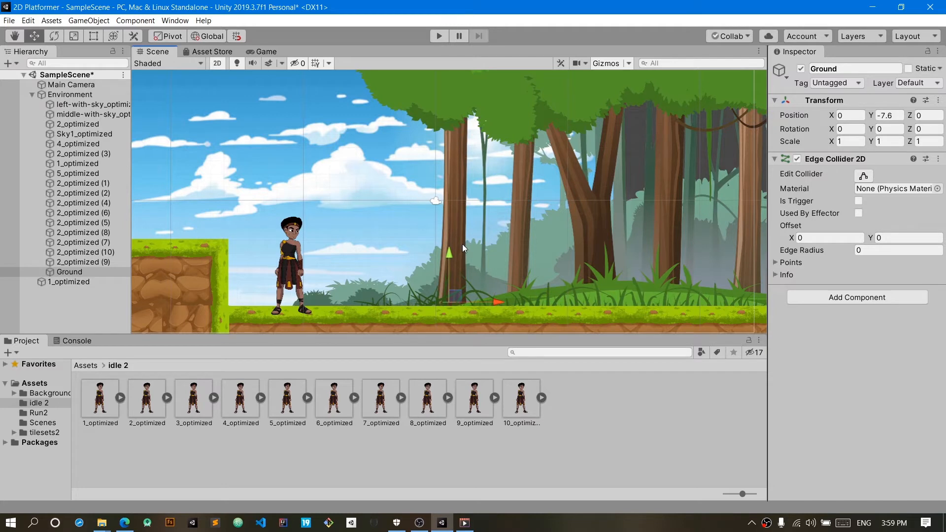
{"action": "left_click_drag", "start_coordinate": [449, 255], "coordinate": [446, 272]}
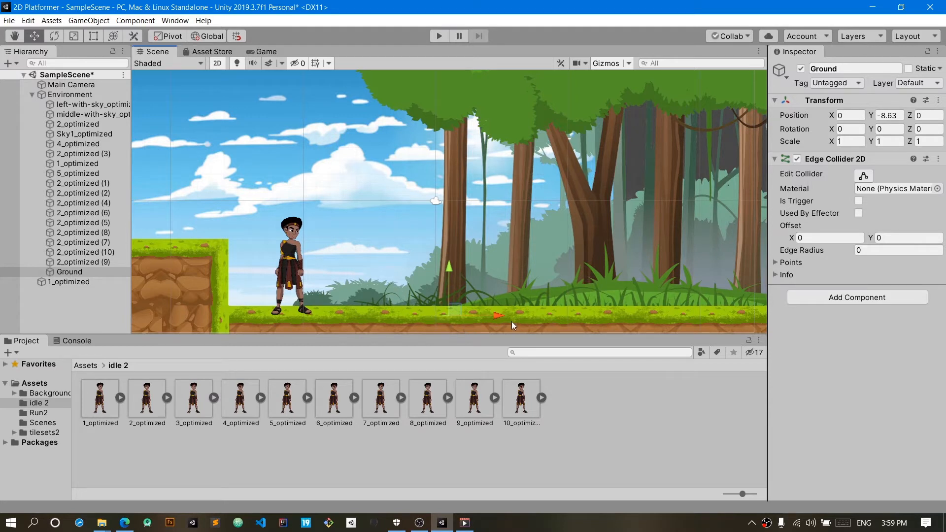
{"action": "key", "text": "r"}
{"action": "left_click_drag", "start_coordinate": [498, 317], "coordinate": [551, 126]}
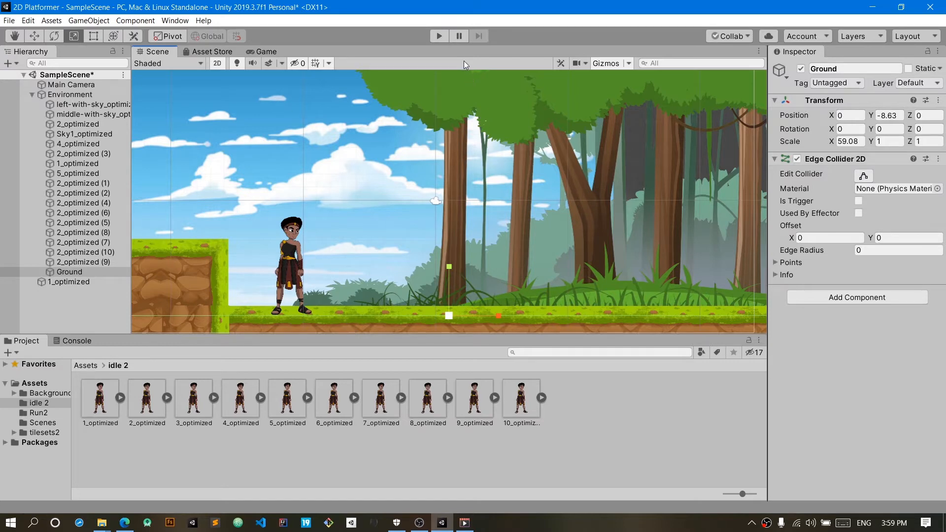
Step: Save the scene, and run and stop the game to test the ground collision
{"action": "key", "text": "ctrl+s"}
{"action": "left_click", "coordinate": [439, 39]}
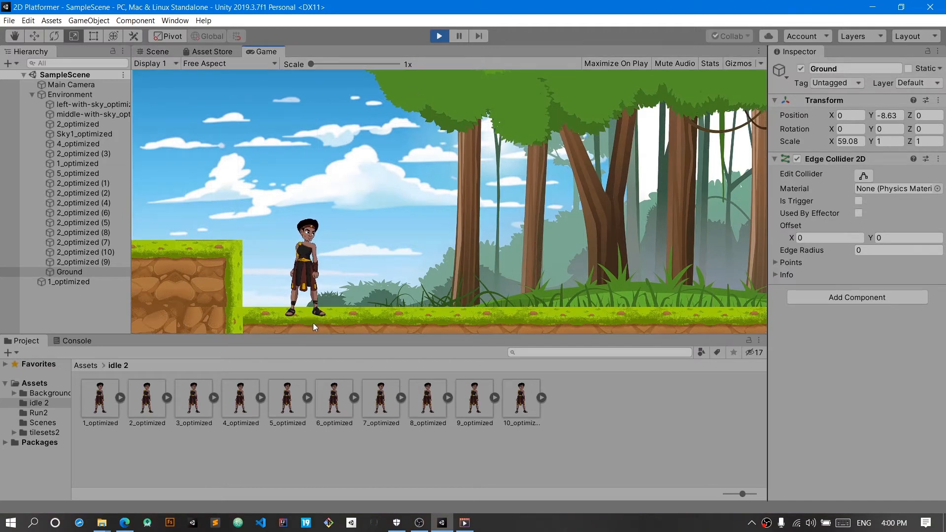
{"action": "left_click", "coordinate": [442, 37]}
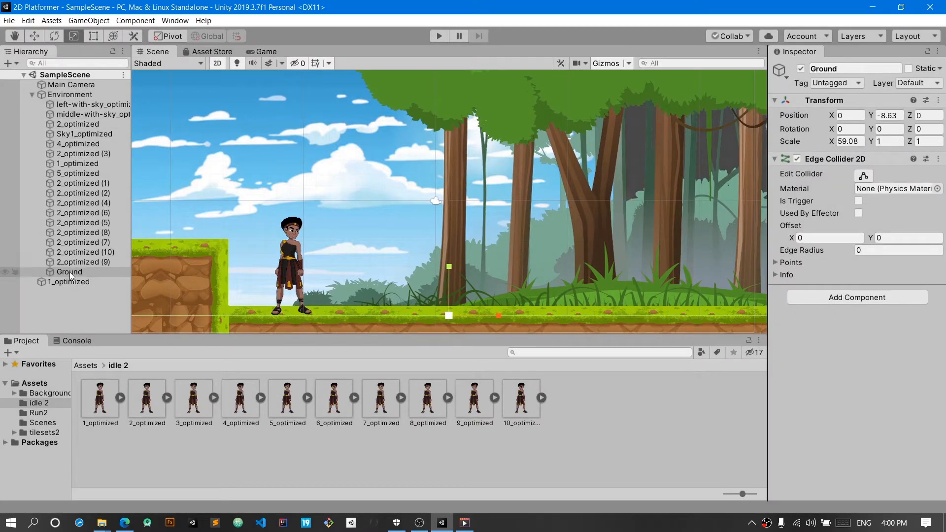
Step: Freeze the Z rotation in the character's Rigidbody 2D, save the scene, and run and stop the game to test it
{"action": "left_click", "coordinate": [89, 280]}
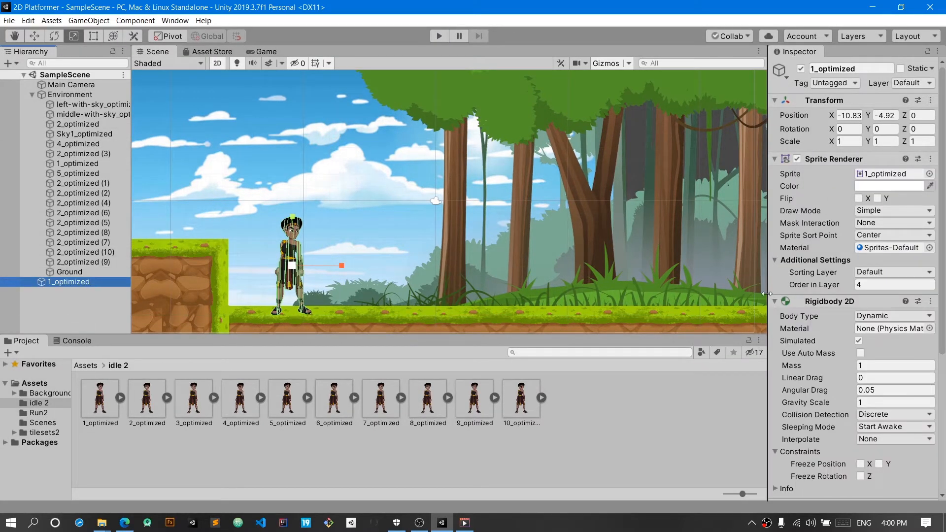
{"action": "scroll", "coordinate": [824, 319], "scroll_direction": "down", "scroll_amount": 4}
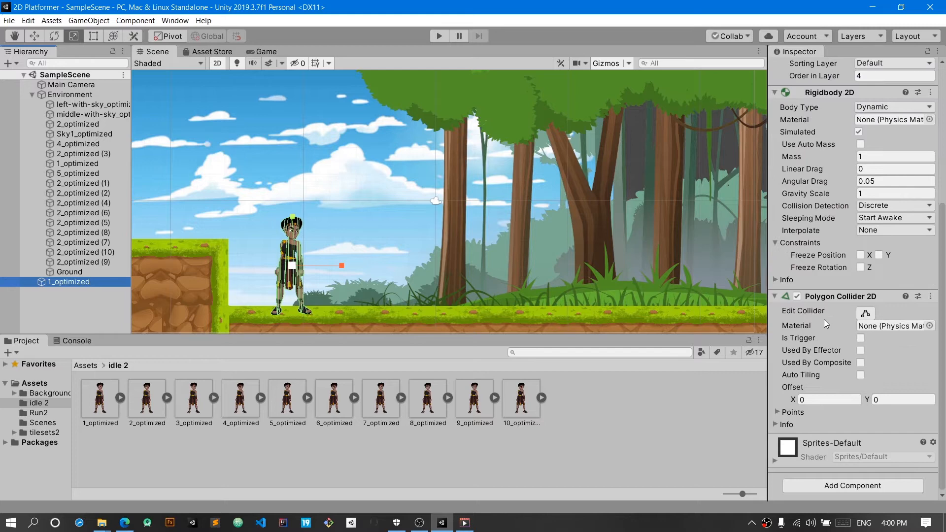
{"action": "left_click", "coordinate": [861, 268]}
{"action": "key", "text": "ctrl+s"}
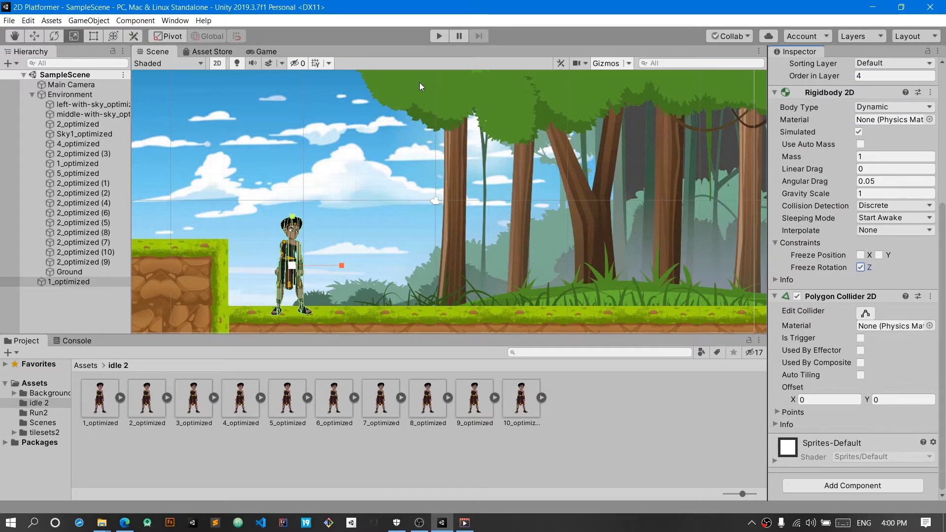
{"action": "left_click", "coordinate": [436, 35]}
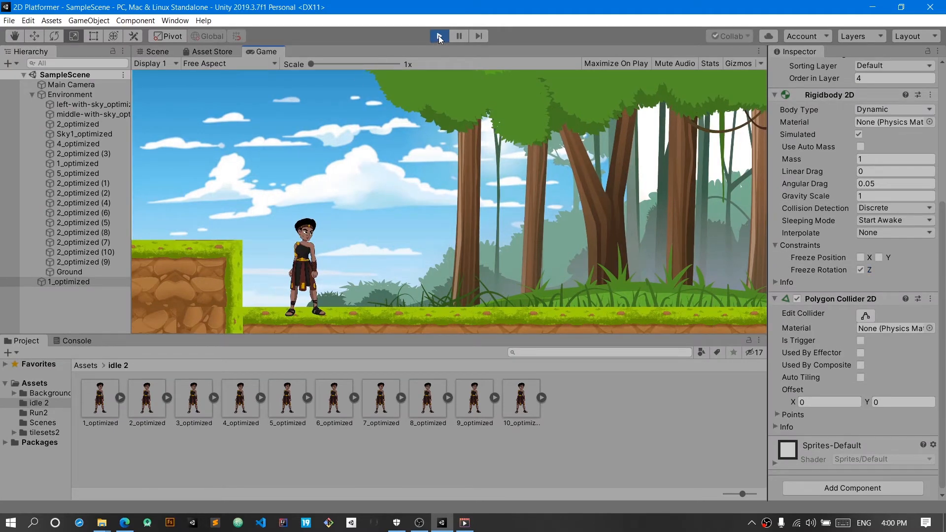
{"action": "left_click", "coordinate": [439, 35]}
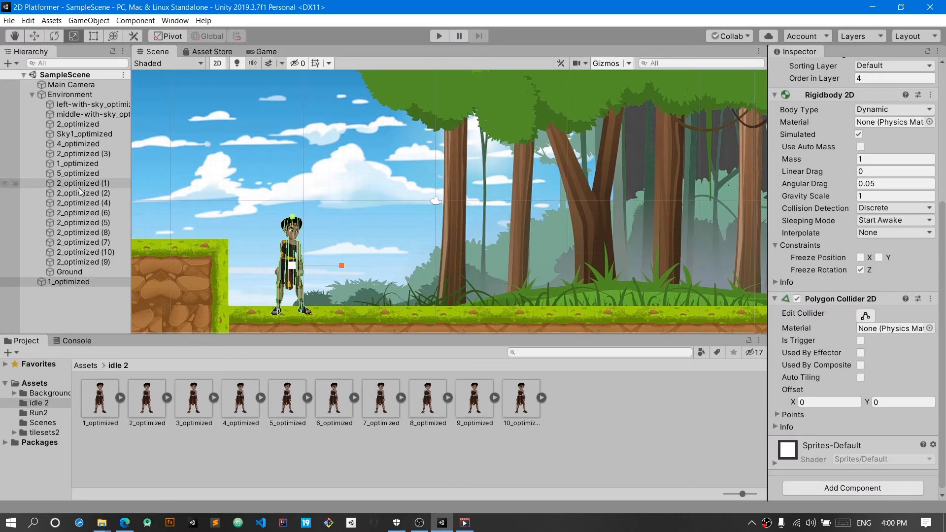
Step: Add a Box Collider 2D component to the raised block's corner tile, 4_optimized
{"action": "left_click", "coordinate": [208, 280]}
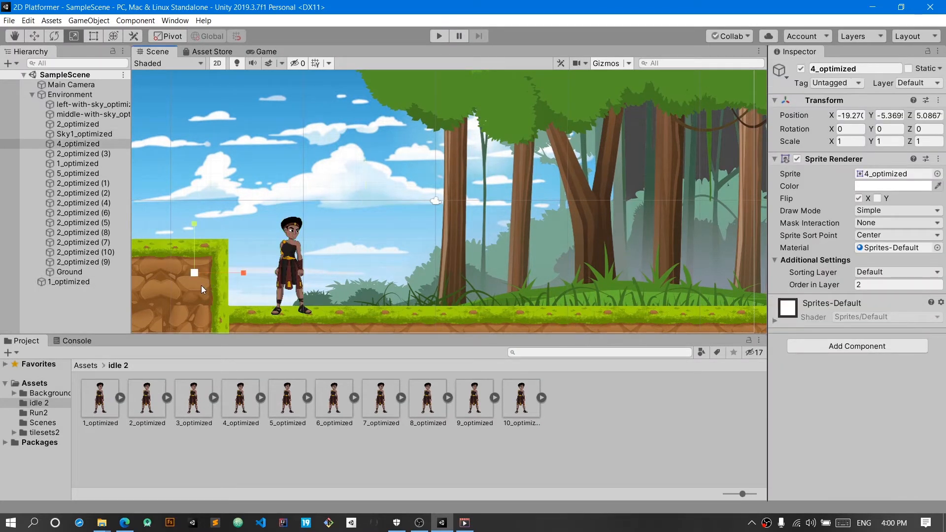
{"action": "key", "text": "w"}
{"action": "scroll", "coordinate": [196, 285], "scroll_direction": "down", "scroll_amount": 1}
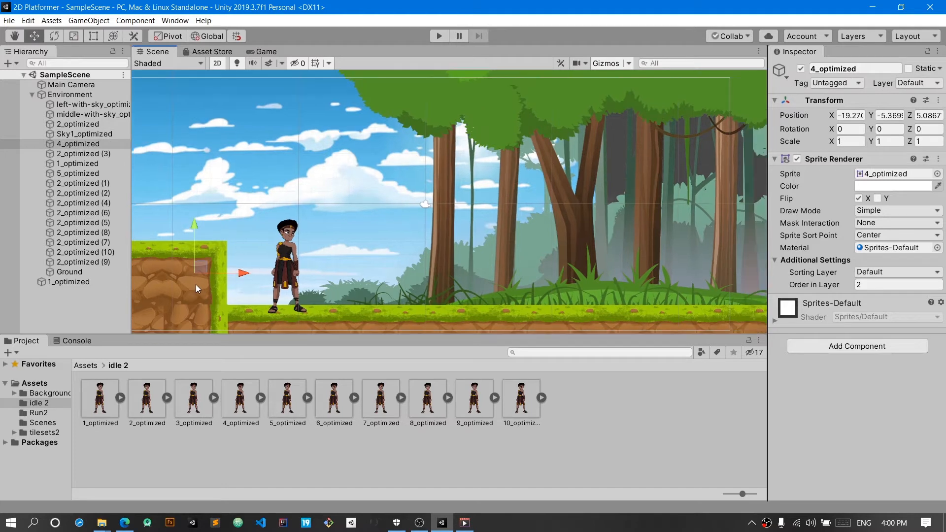
{"action": "left_click", "coordinate": [831, 345]}
{"action": "left_click", "coordinate": [838, 466]}
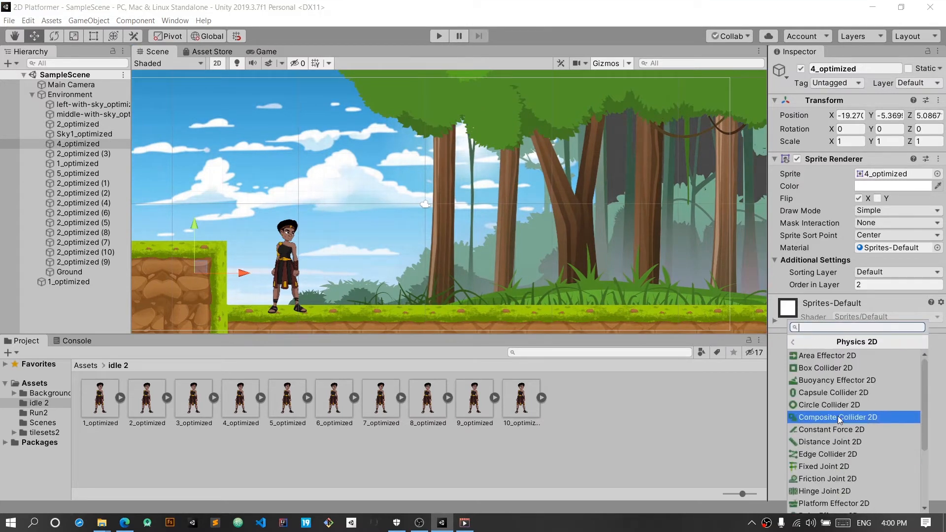
{"action": "left_click", "coordinate": [833, 368]}
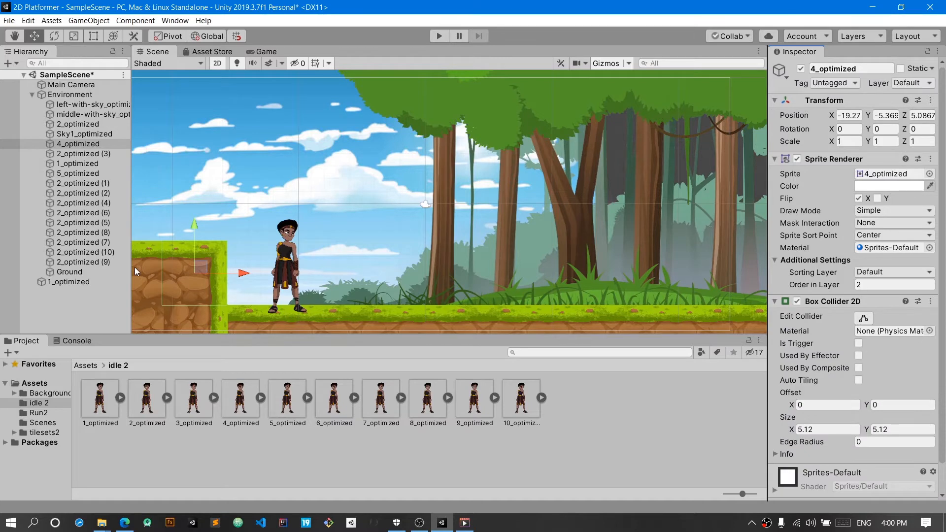
Step: Fit the box collider over the raised block with size about X 12.8, Y 19.57 and offset about X -3.79, Y -7.18
{"action": "middle_click_drag", "start_coordinate": [256, 274], "coordinate": [372, 206]}
{"action": "scroll", "coordinate": [326, 229], "scroll_direction": "up", "scroll_amount": 4}
{"action": "scroll", "coordinate": [328, 232], "scroll_direction": "up", "scroll_amount": 5}
{"action": "middle_click_drag", "start_coordinate": [330, 232], "coordinate": [393, 192]}
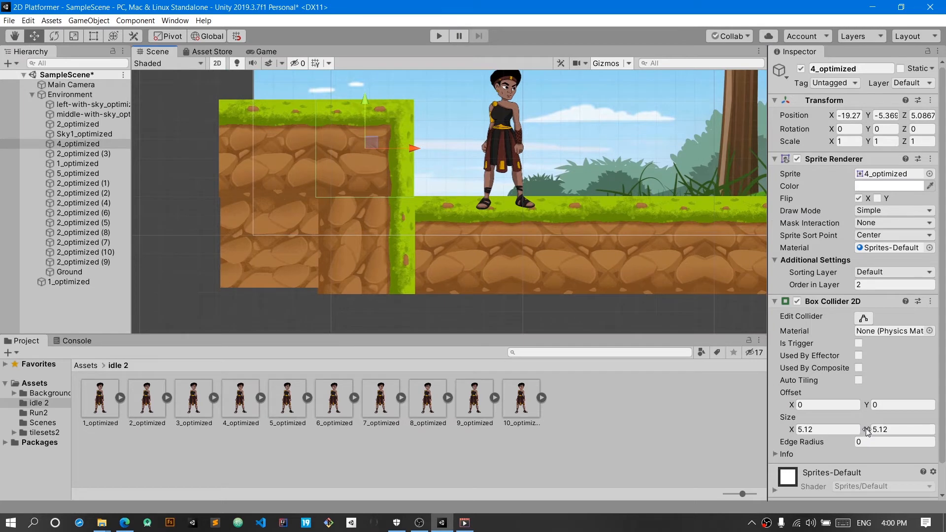
{"action": "left_click_drag", "start_coordinate": [865, 428], "coordinate": [228, 445]}
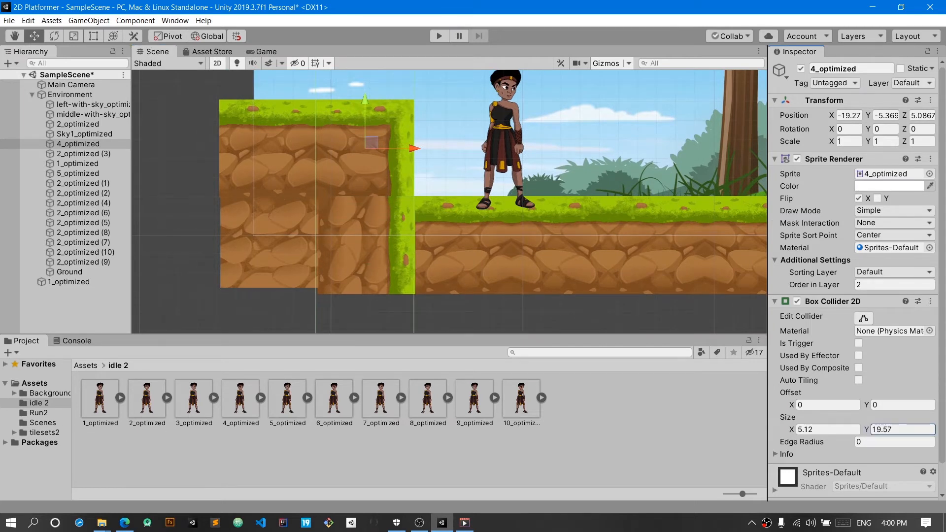
{"action": "left_click_drag", "start_coordinate": [792, 404], "coordinate": [18, 433]}
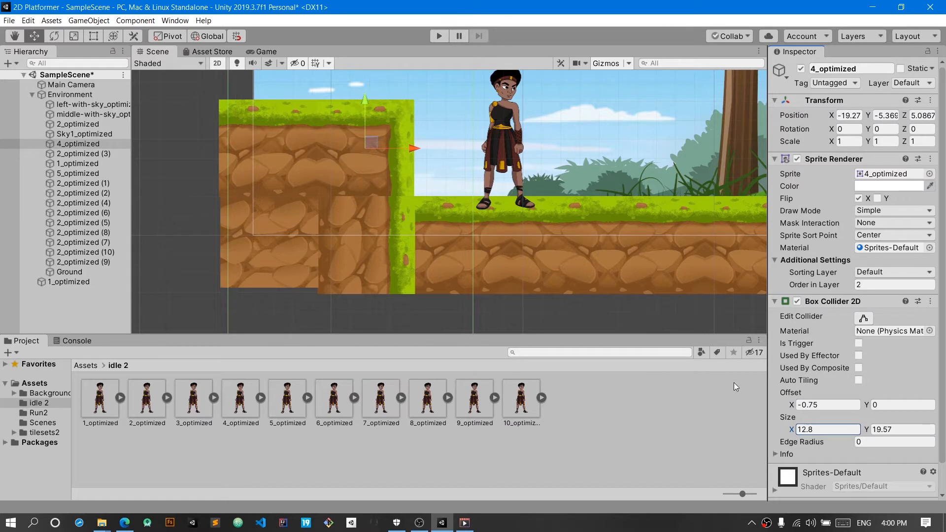
{"action": "left_click_drag", "start_coordinate": [792, 405], "coordinate": [764, 409]}
{"action": "left_click_drag", "start_coordinate": [867, 405], "coordinate": [708, 411]}
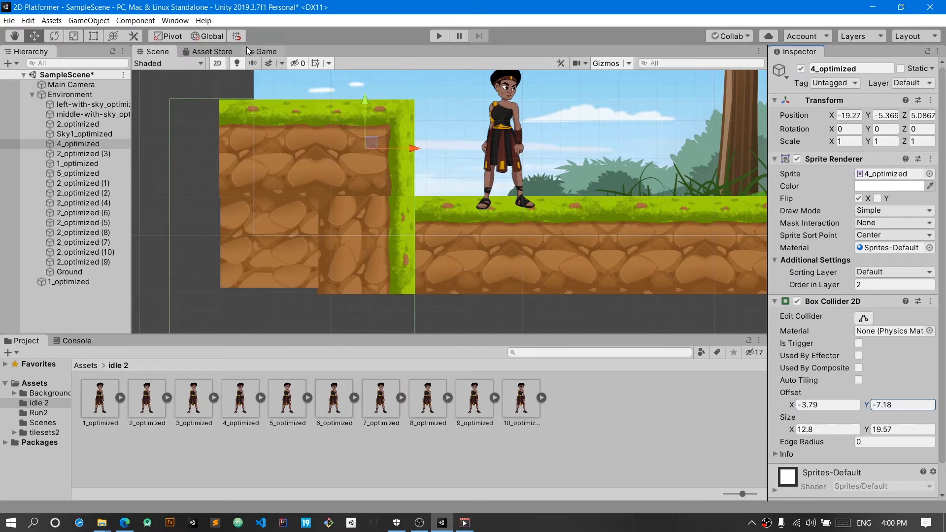
Step: Save the scene, and run and stop the game with the raised block's collider in place
{"action": "key", "text": "ctrl+s"}
{"action": "left_click", "coordinate": [438, 38]}
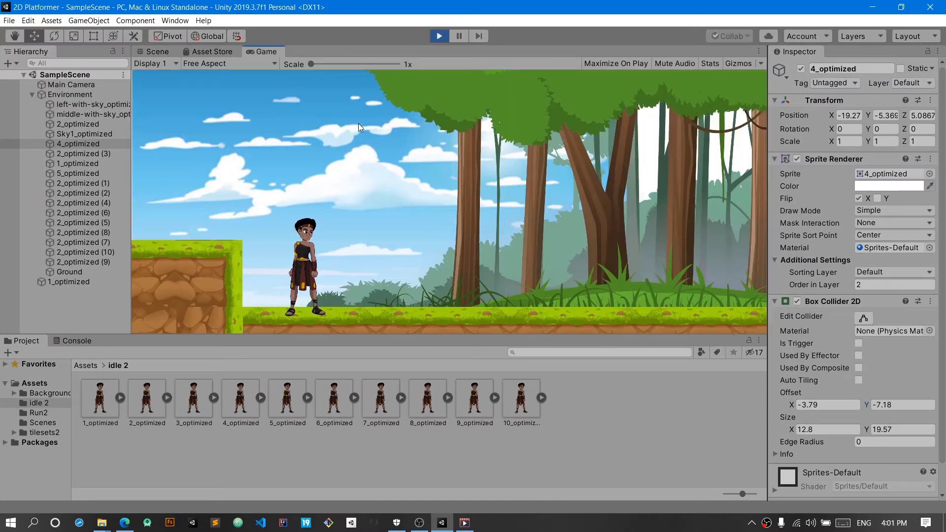
{"action": "left_click", "coordinate": [438, 38]}
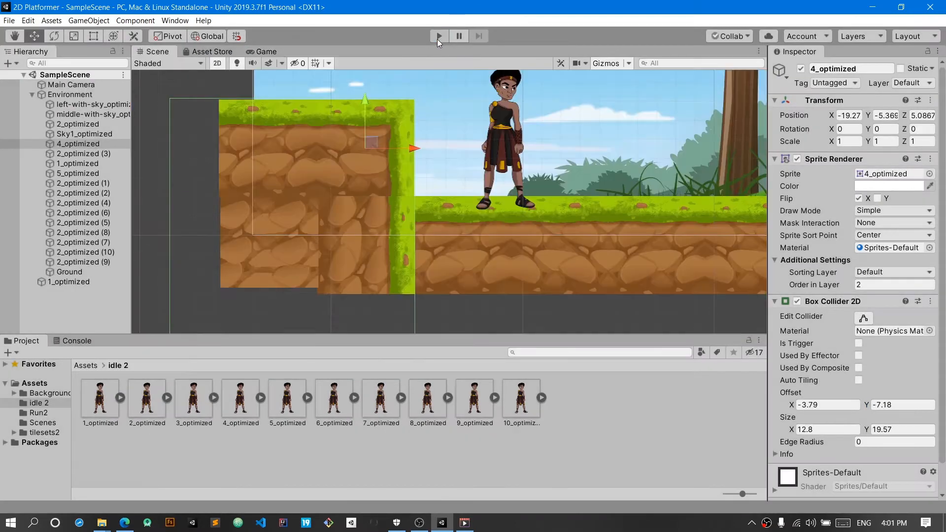
Step: Create a folder named Animation inside Assets and open it
{"action": "left_click", "coordinate": [53, 386]}
{"action": "right_click", "coordinate": [51, 386]}
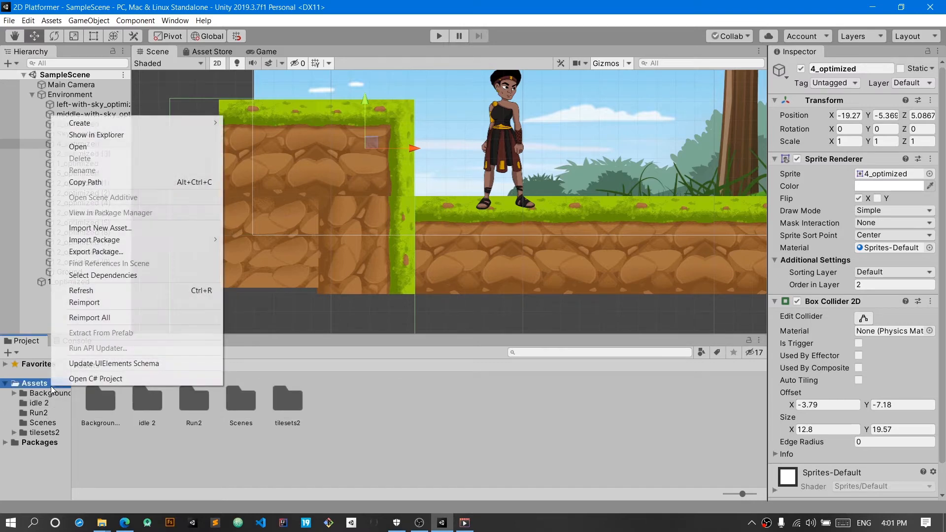
{"action": "mouse_move", "coordinate": [143, 126]}
{"action": "left_click", "coordinate": [249, 86]}
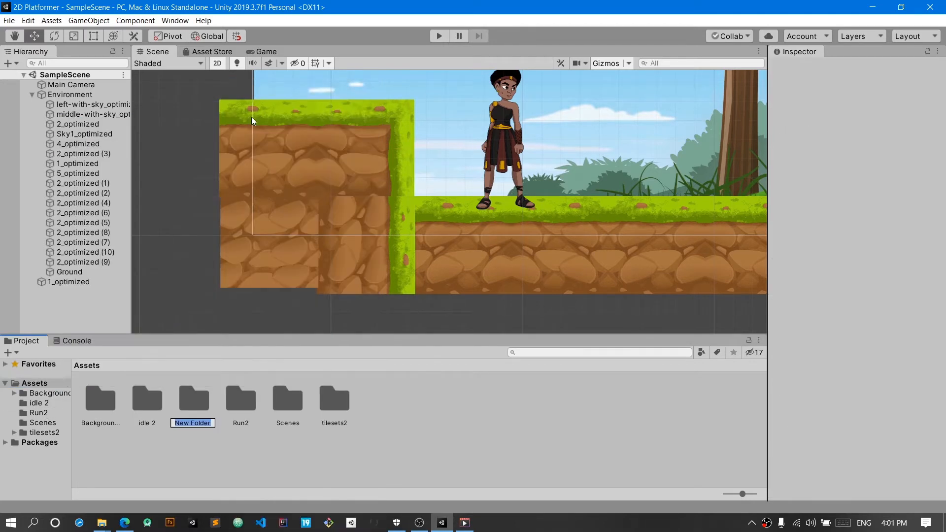
{"action": "type", "text": "Animation"}
{"action": "key", "text": "Return"}
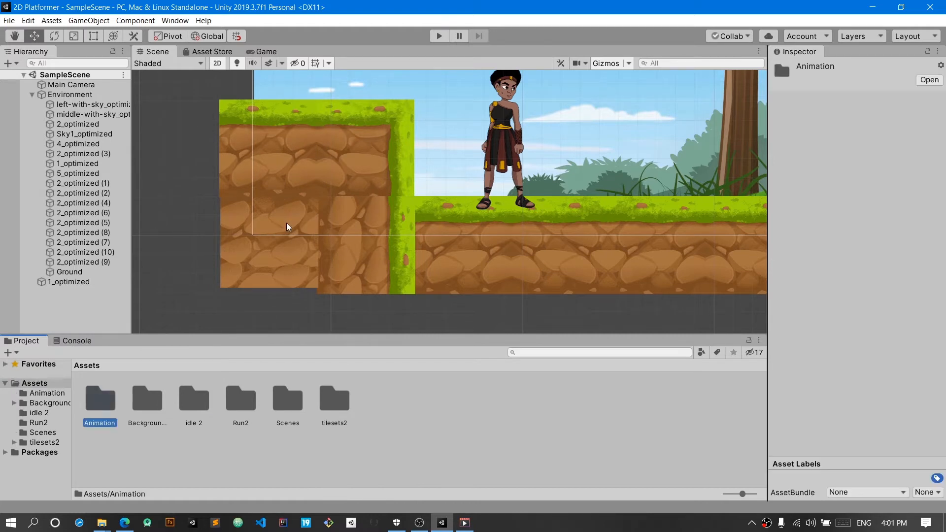
{"action": "double_click", "coordinate": [110, 414]}
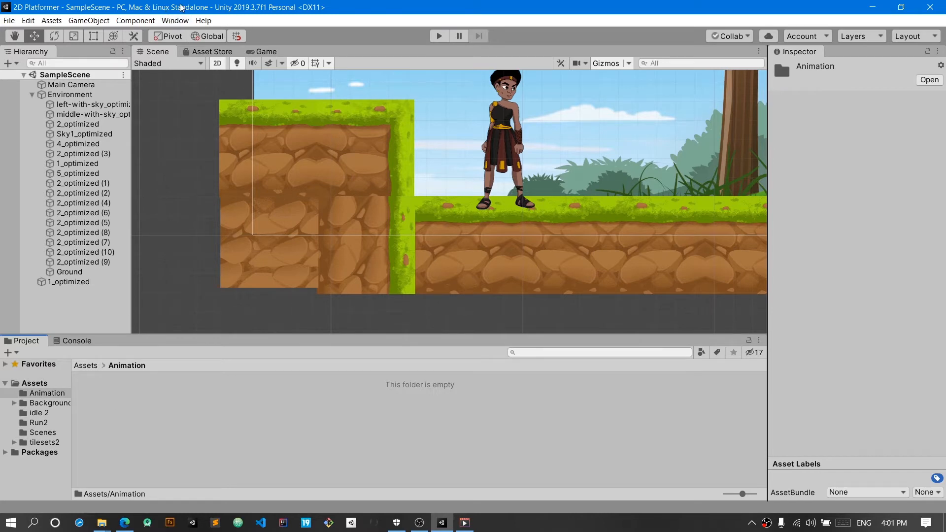
Step: Open the Animation window, dock it beside the Project window, and widen it to take up most of that row
{"action": "left_click", "coordinate": [175, 22]}
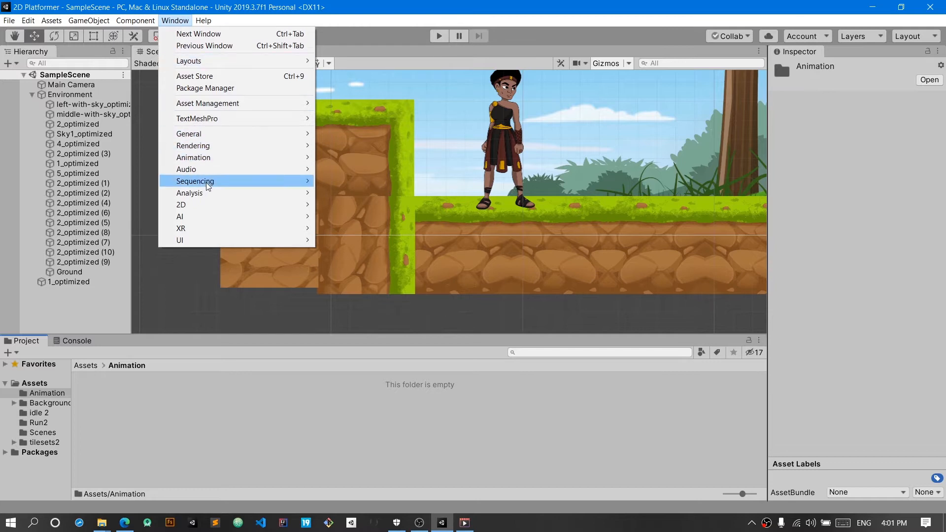
{"action": "mouse_move", "coordinate": [290, 158]}
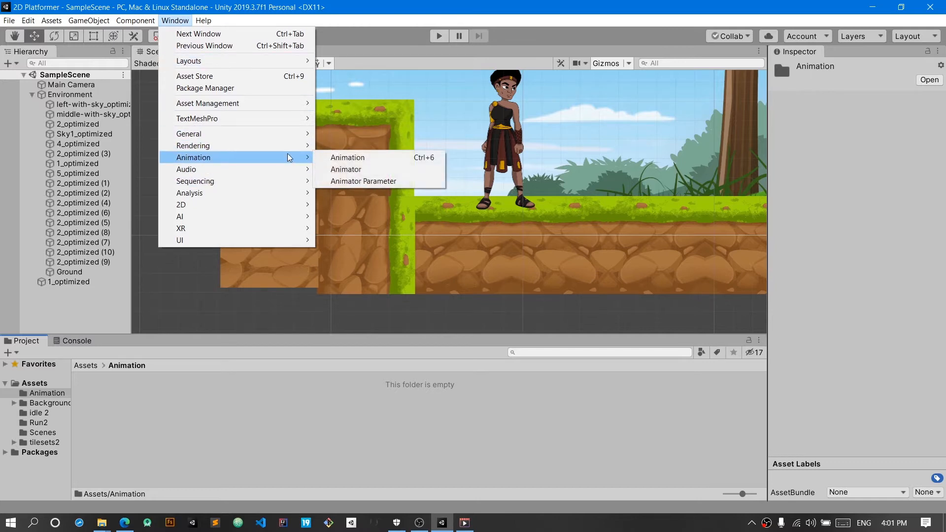
{"action": "left_click", "coordinate": [344, 162]}
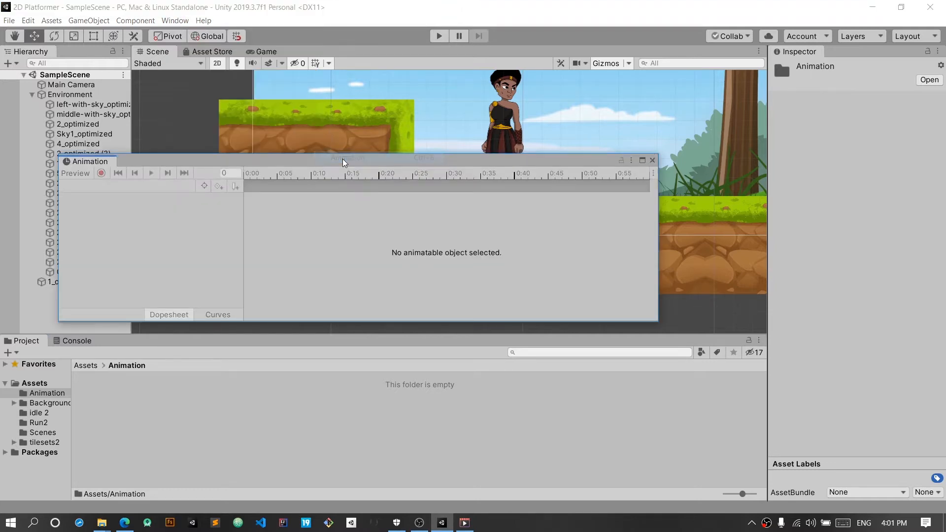
{"action": "left_click_drag", "start_coordinate": [180, 165], "coordinate": [409, 174]}
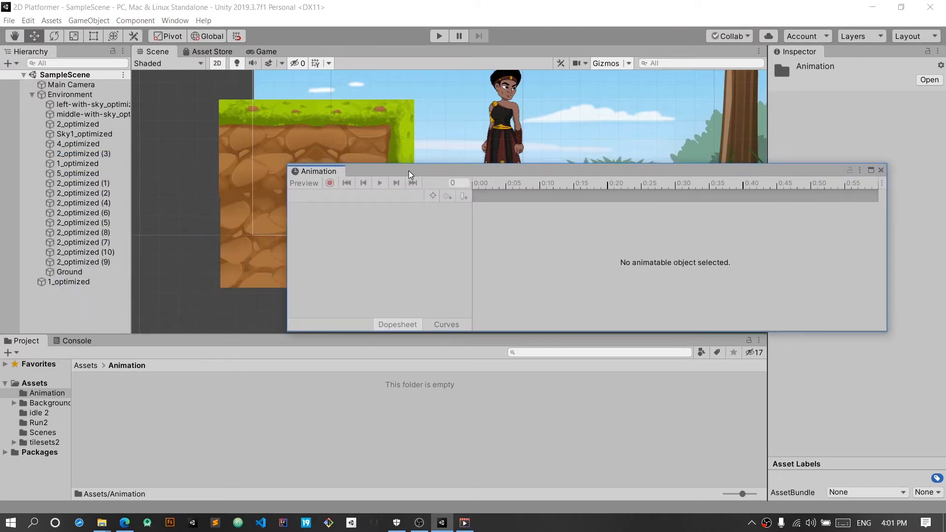
{"action": "left_click_drag", "start_coordinate": [314, 174], "coordinate": [249, 201]}
{"action": "left_click_drag", "start_coordinate": [296, 243], "coordinate": [202, 347]}
{"action": "left_click_drag", "start_coordinate": [138, 349], "coordinate": [777, 415]}
{"action": "left_click_drag", "start_coordinate": [731, 51], "coordinate": [662, 402]}
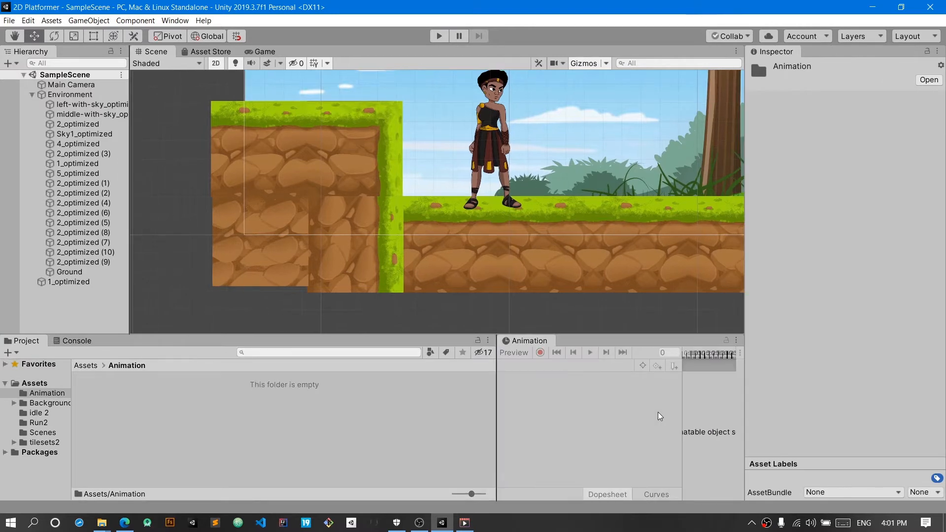
{"action": "left_click_drag", "start_coordinate": [498, 418], "coordinate": [110, 464]}
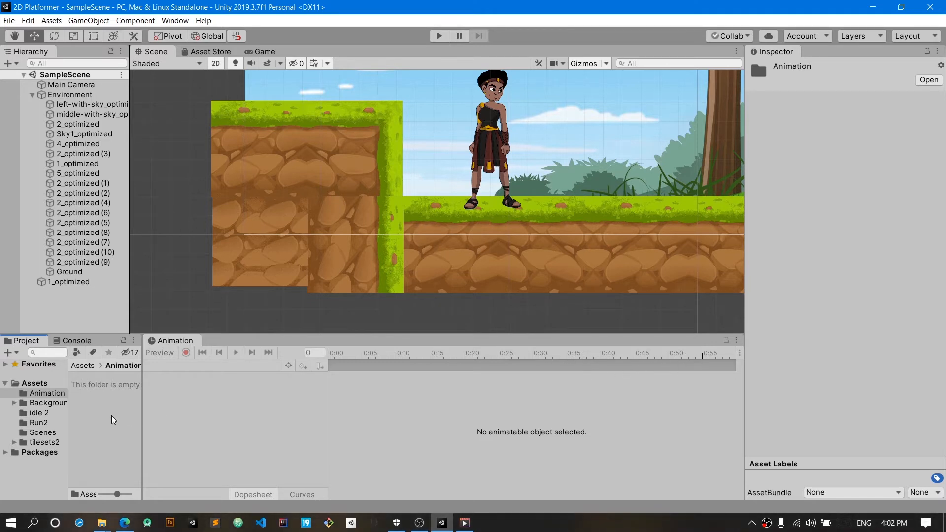
Step: Create an animation clip named idle for the 1_optimized character in the Animation folder
{"action": "left_click", "coordinate": [101, 282]}
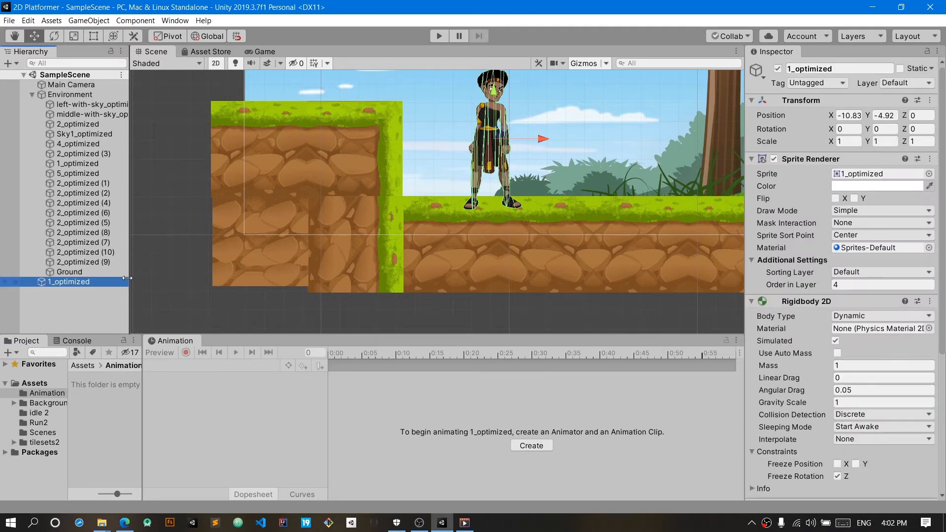
{"action": "scroll", "coordinate": [749, 419], "scroll_direction": "down", "scroll_amount": 5}
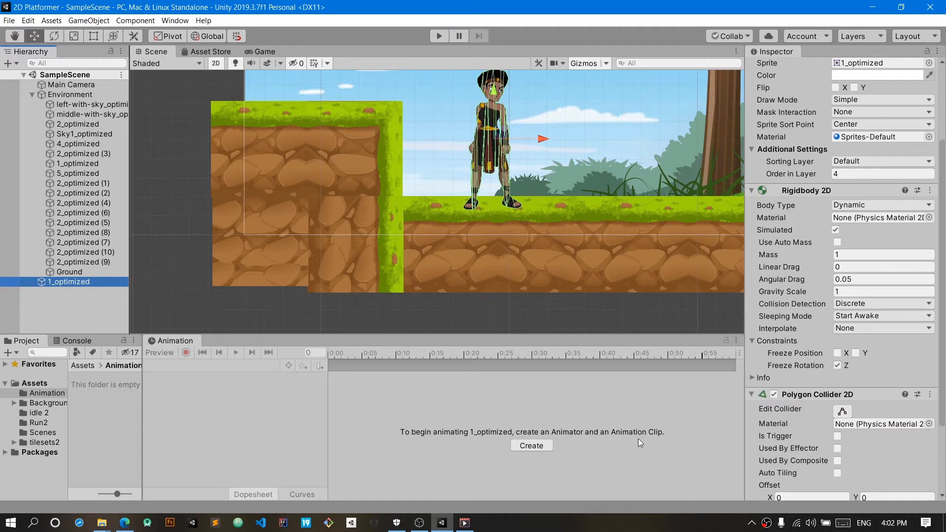
{"action": "left_click", "coordinate": [535, 446]}
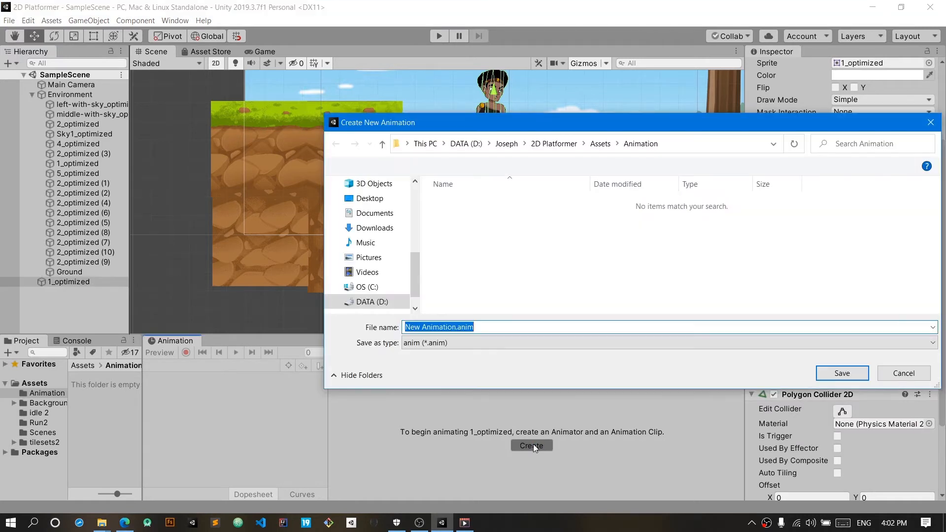
{"action": "left_click", "coordinate": [456, 328]}
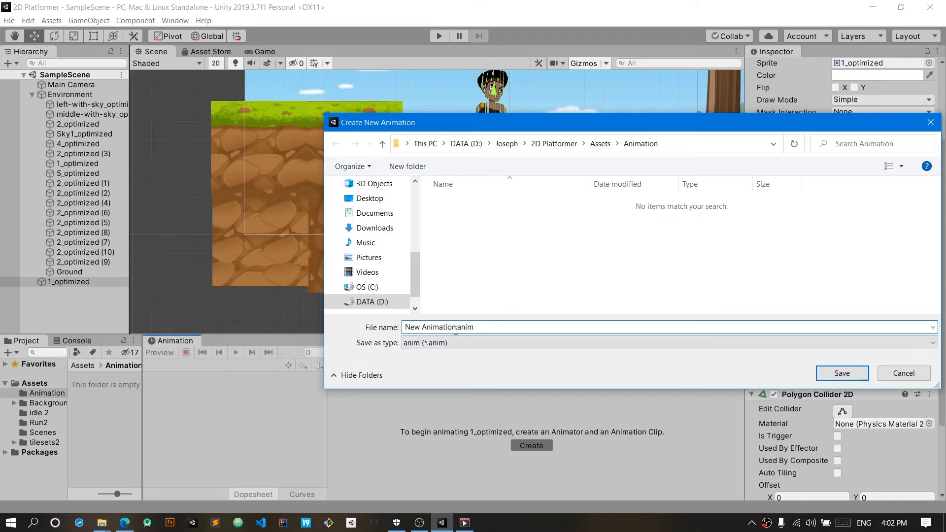
{"action": "left_click_drag", "start_coordinate": [456, 327], "coordinate": [404, 329]}
{"action": "type", "text": "idle"}
{"action": "key", "text": "Return"}
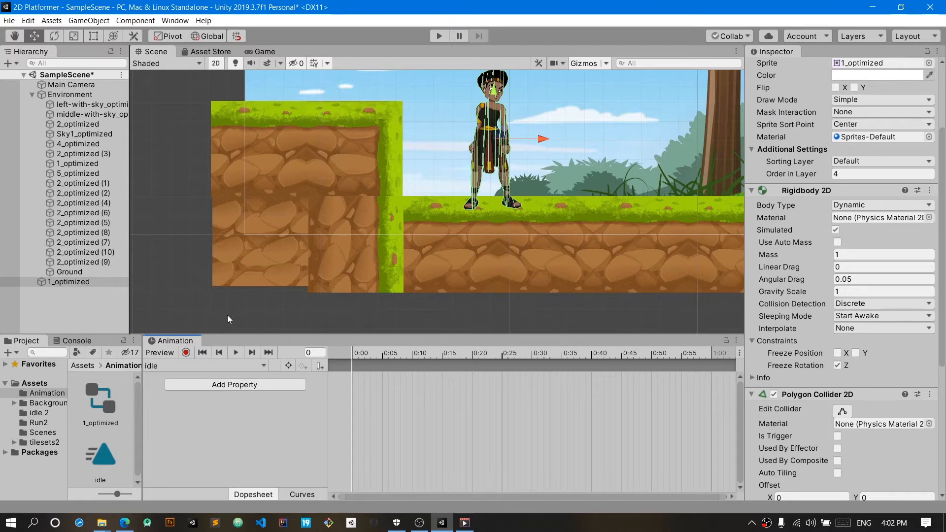
Step: Open the Animator window and move the idle state below and to the right of the Entry state
{"action": "scroll", "coordinate": [899, 470], "scroll_direction": "down", "scroll_amount": 10}
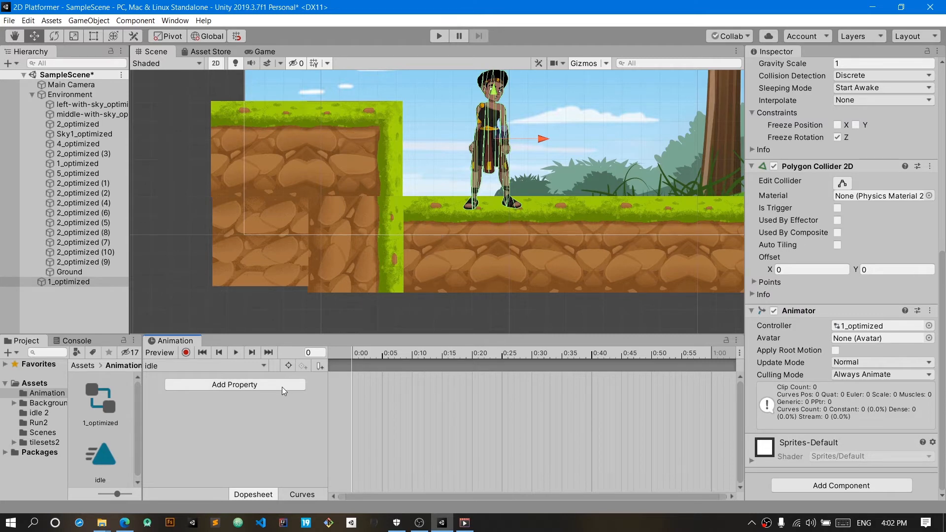
{"action": "left_click", "coordinate": [175, 21]}
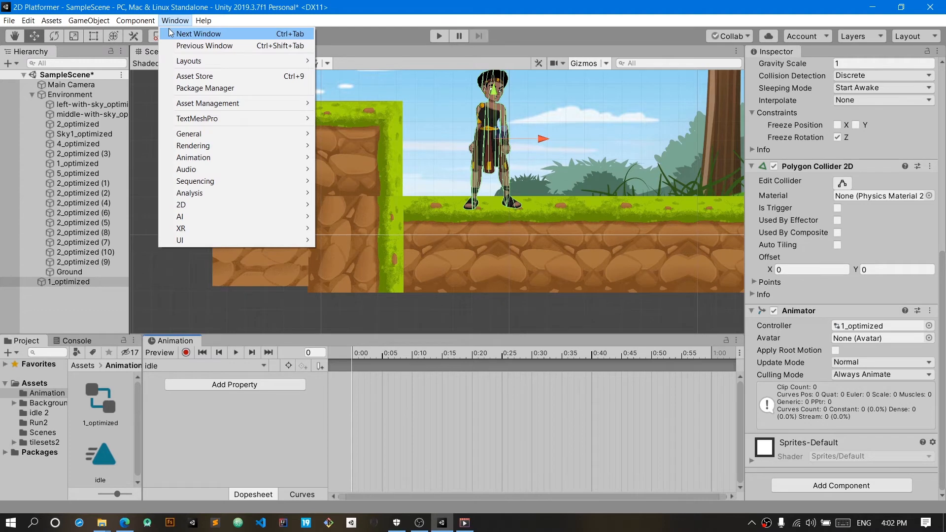
{"action": "mouse_move", "coordinate": [259, 156]}
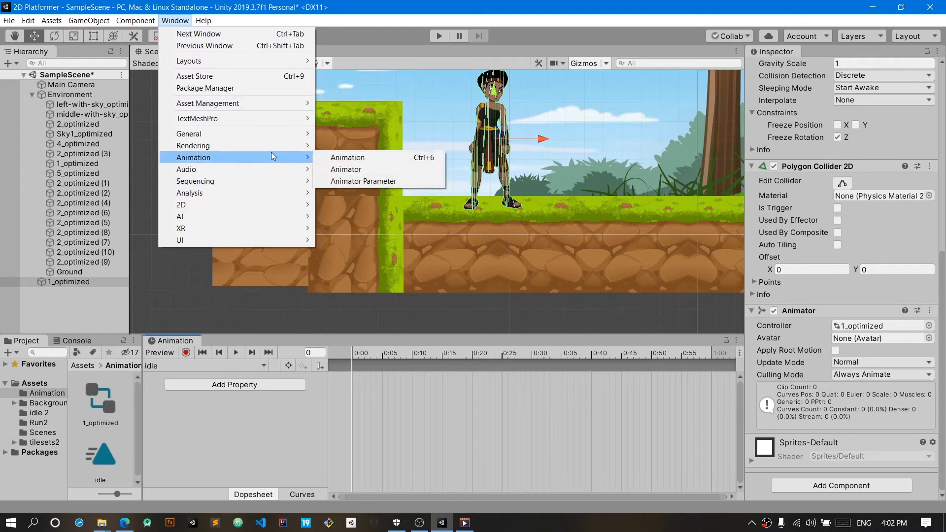
{"action": "left_click", "coordinate": [347, 170]}
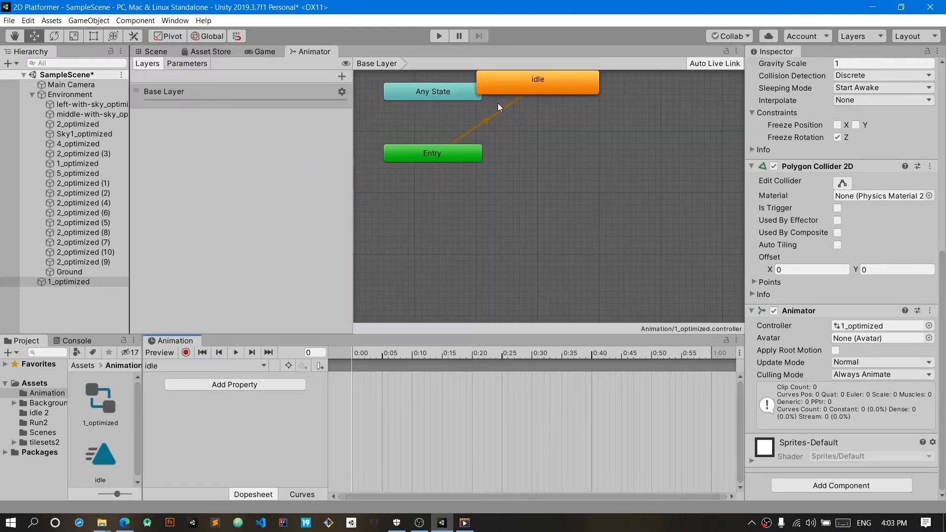
{"action": "left_click_drag", "start_coordinate": [539, 89], "coordinate": [574, 255]}
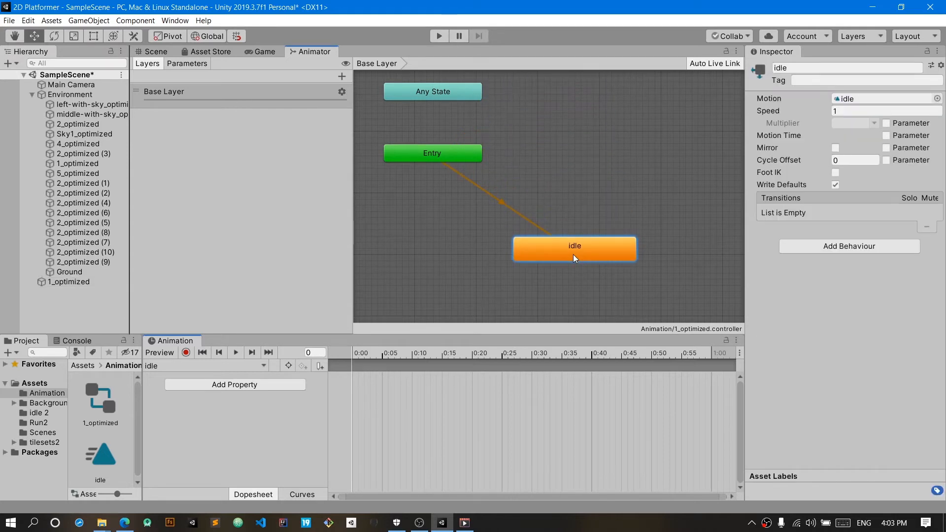
Step: Start recording the character's idle clip with the Game view shown, and place sprite 1_optimized from idle 2 at 0:00
{"action": "left_click", "coordinate": [70, 284]}
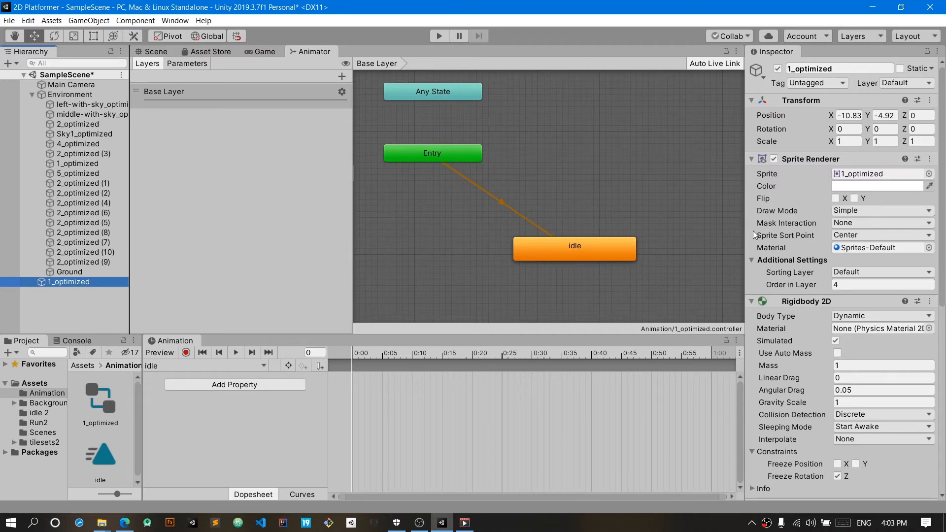
{"action": "left_click", "coordinate": [253, 52]}
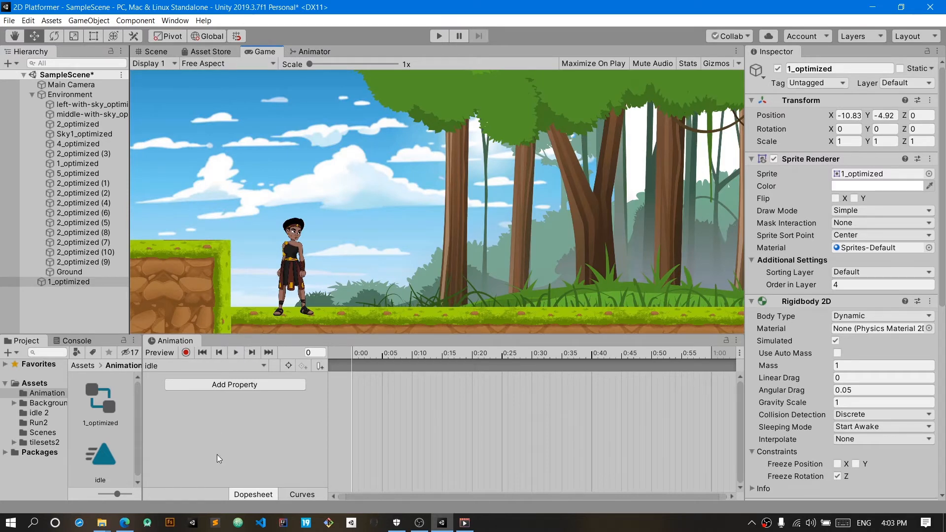
{"action": "left_click", "coordinate": [186, 353]}
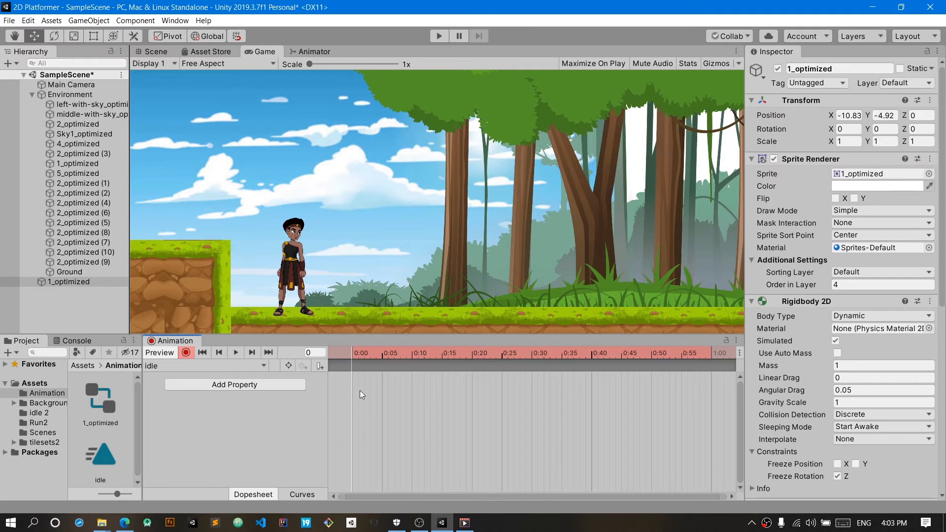
{"action": "left_click", "coordinate": [43, 414]}
{"action": "left_click_drag", "start_coordinate": [98, 412], "coordinate": [371, 379]}
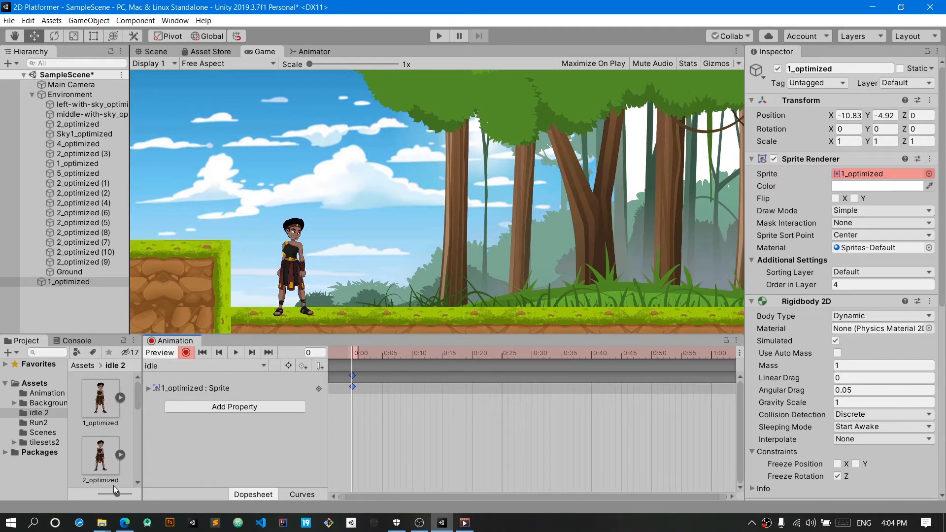
Step: Add sprites 2_optimized, 3_optimized, 4_optimized and 5_optimized to the idle clip at 0:10, 0:20, 0:30 and 0:40
{"action": "left_click_drag", "start_coordinate": [112, 472], "coordinate": [414, 387]}
{"action": "left_click_drag", "start_coordinate": [353, 356], "coordinate": [349, 374]}
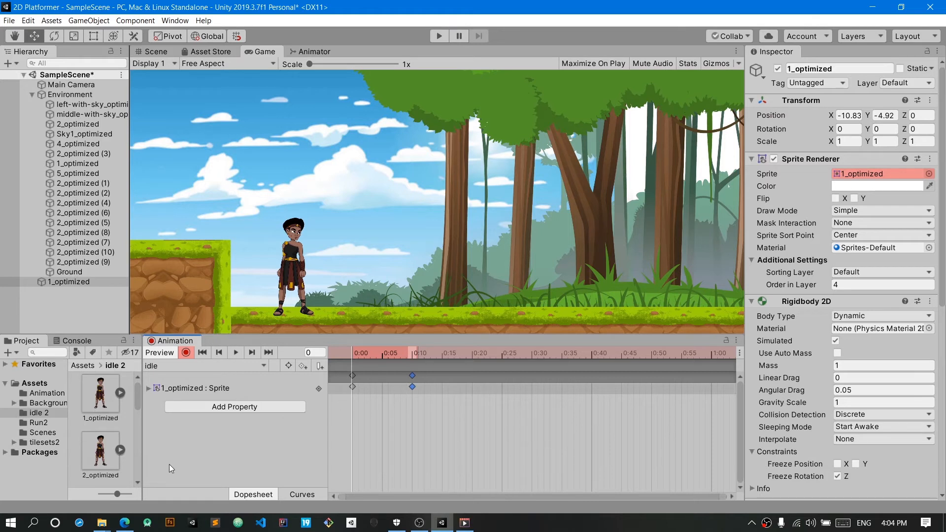
{"action": "left_click_drag", "start_coordinate": [138, 382], "coordinate": [472, 398]}
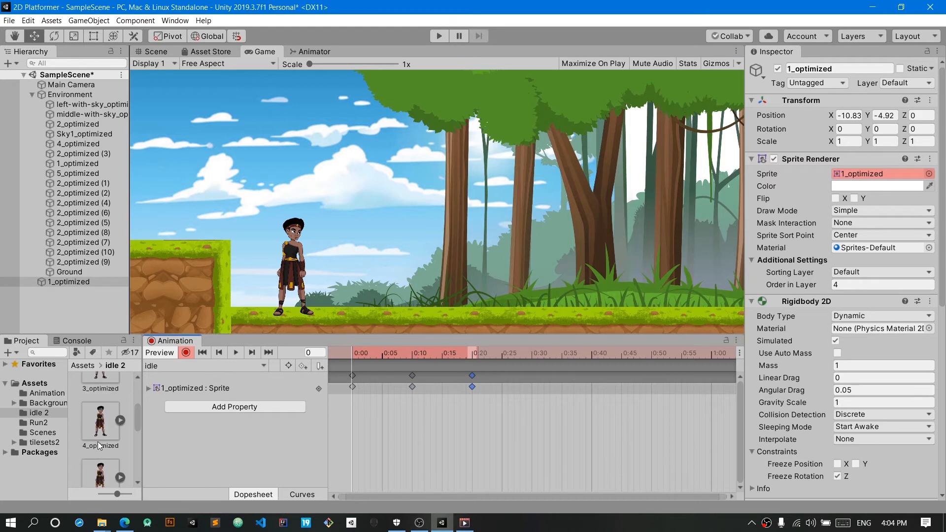
{"action": "left_click_drag", "start_coordinate": [521, 418], "coordinate": [532, 397]}
{"action": "scroll", "coordinate": [114, 471], "scroll_direction": "down", "scroll_amount": 1}
{"action": "scroll", "coordinate": [113, 470], "scroll_direction": "down", "scroll_amount": 1}
{"action": "left_click_drag", "start_coordinate": [101, 404], "coordinate": [588, 387]}
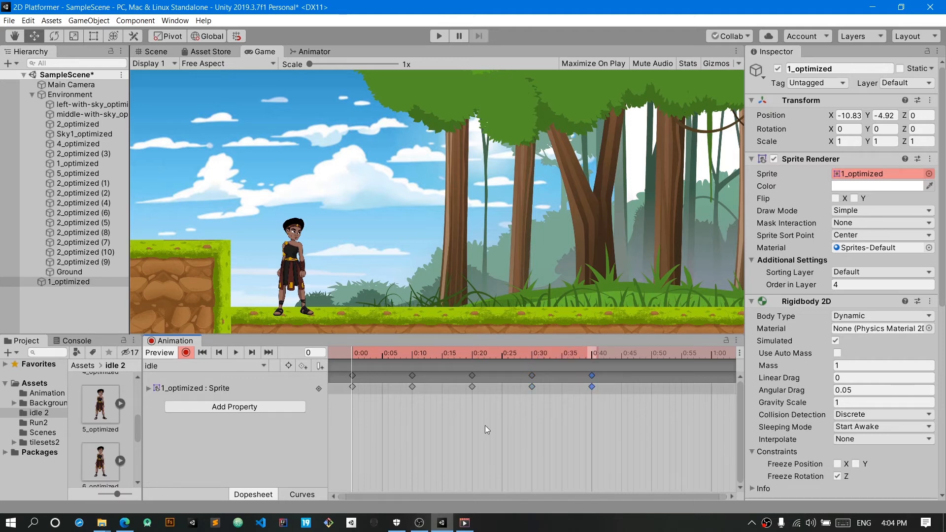
Step: Add sprites 6_optimized and 7_optimized to the idle clip at 0:50 and 1:00
{"action": "scroll", "coordinate": [105, 436], "scroll_direction": "down", "scroll_amount": 1}
{"action": "left_click_drag", "start_coordinate": [104, 436], "coordinate": [654, 389]}
{"action": "scroll", "coordinate": [105, 434], "scroll_direction": "down", "scroll_amount": 1}
{"action": "left_click_drag", "start_coordinate": [102, 419], "coordinate": [711, 389]}
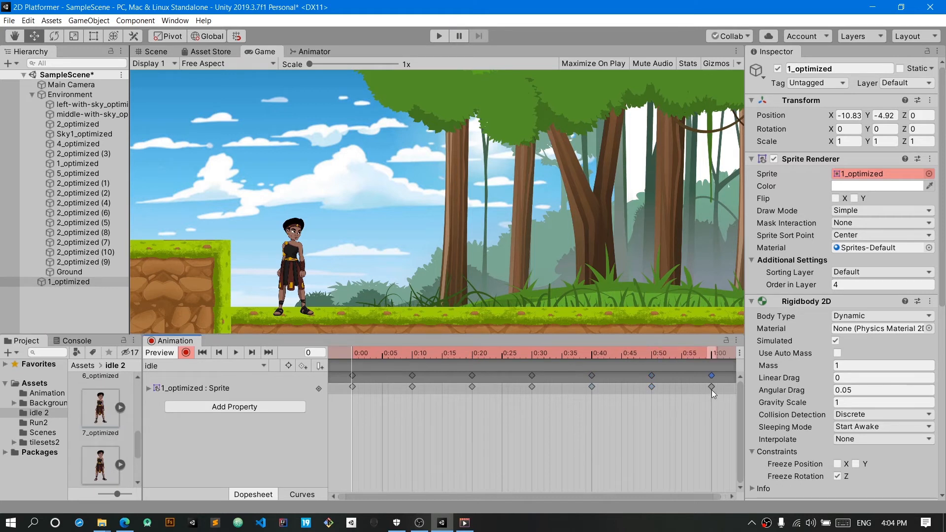
Step: Add sprites 8_optimized and 9_optimized to the idle clip, keyed at 1:10 and 1:20
{"action": "left_click_drag", "start_coordinate": [684, 495], "coordinate": [699, 495]}
{"action": "scroll", "coordinate": [680, 444], "scroll_direction": "down", "scroll_amount": 6}
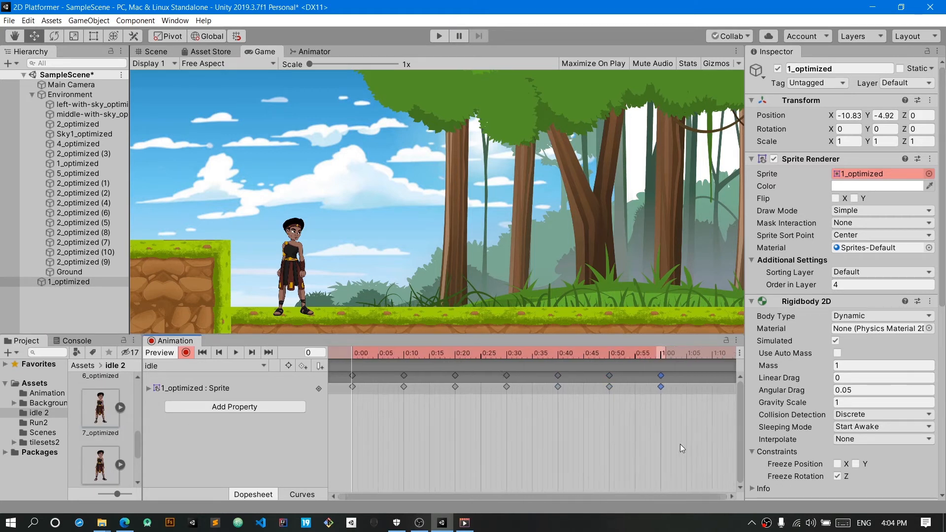
{"action": "scroll", "coordinate": [108, 453], "scroll_direction": "down", "scroll_amount": 1}
{"action": "left_click_drag", "start_coordinate": [101, 434], "coordinate": [692, 389]}
{"action": "scroll", "coordinate": [101, 436], "scroll_direction": "down", "scroll_amount": 2}
{"action": "left_click_drag", "start_coordinate": [95, 430], "coordinate": [727, 394]}
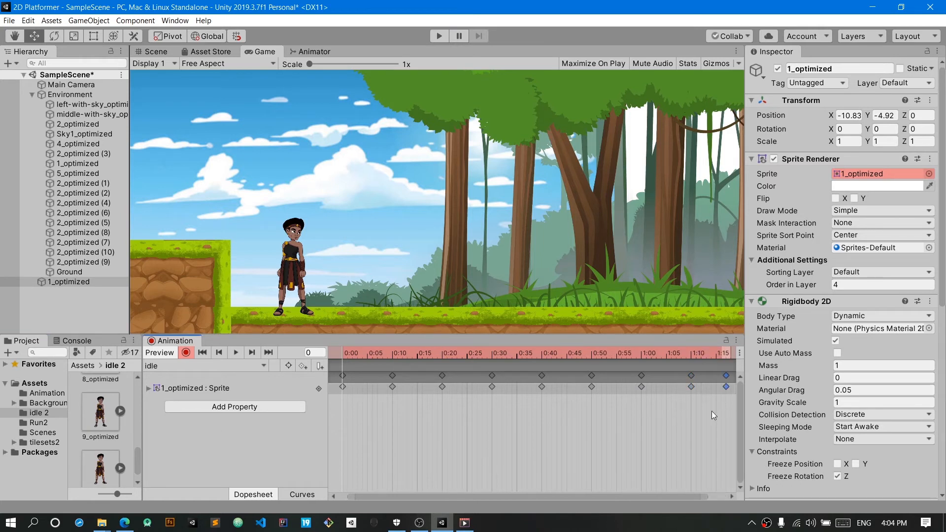
{"action": "left_click_drag", "start_coordinate": [677, 498], "coordinate": [696, 497]}
{"action": "left_click_drag", "start_coordinate": [705, 389], "coordinate": [721, 389]}
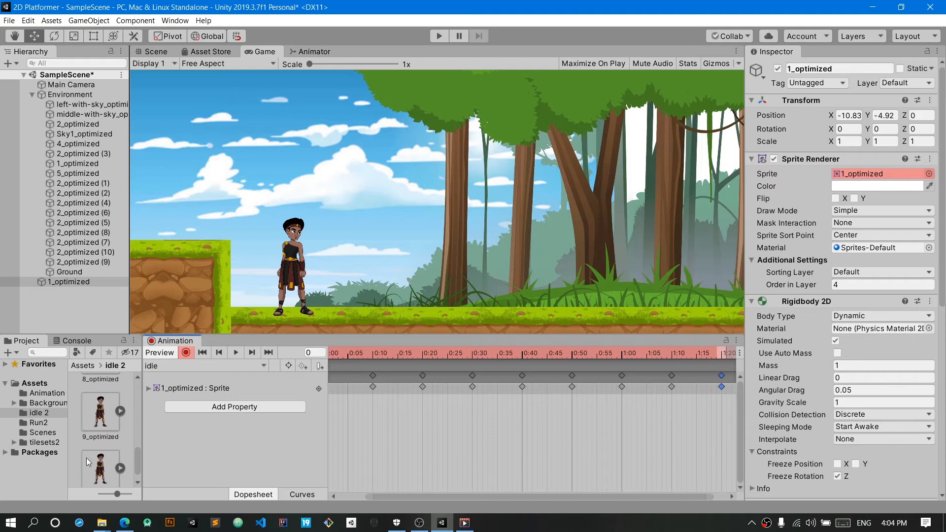
Step: Add sprite 10_optimized to the end of the idle clip and align its keyframe to 1:30
{"action": "scroll", "coordinate": [108, 470], "scroll_direction": "down", "scroll_amount": 1}
{"action": "scroll", "coordinate": [619, 465], "scroll_direction": "down", "scroll_amount": 3}
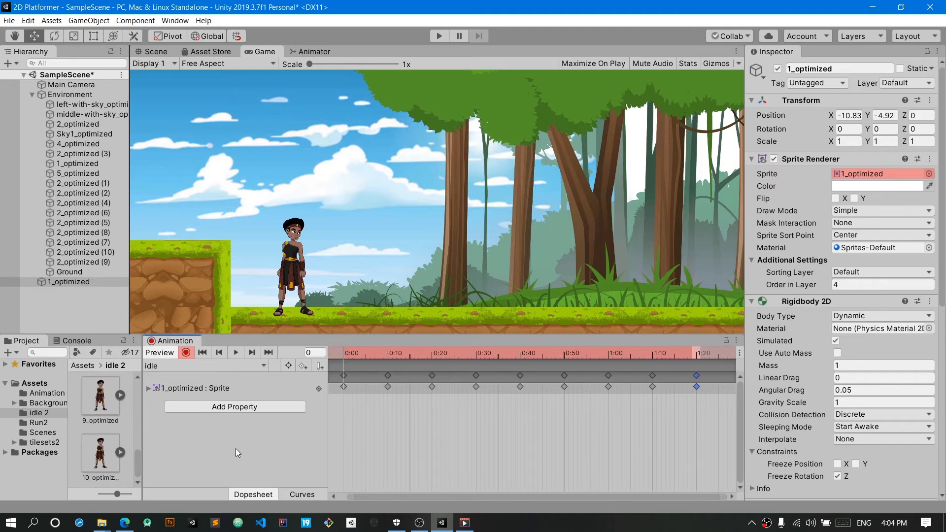
{"action": "left_click_drag", "start_coordinate": [87, 457], "coordinate": [728, 391]}
{"action": "left_click_drag", "start_coordinate": [662, 499], "coordinate": [710, 493]}
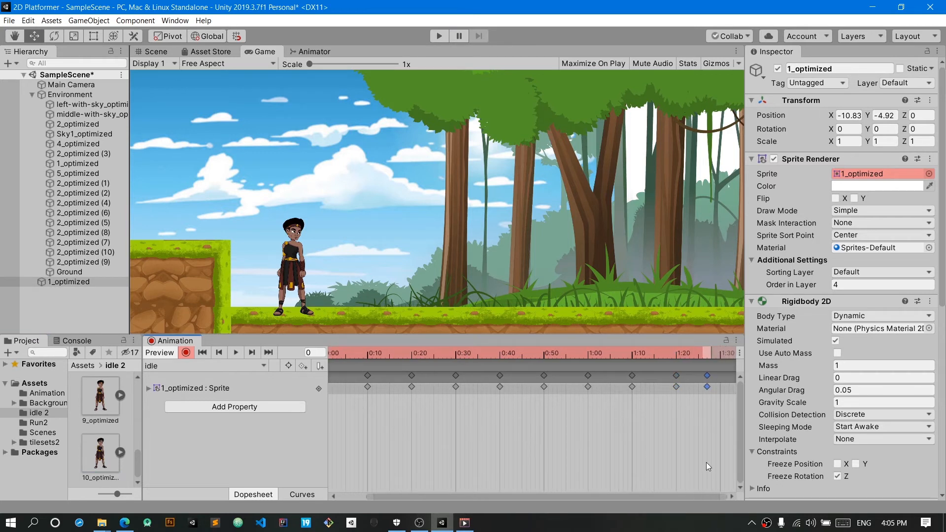
{"action": "left_click_drag", "start_coordinate": [705, 386], "coordinate": [718, 389]}
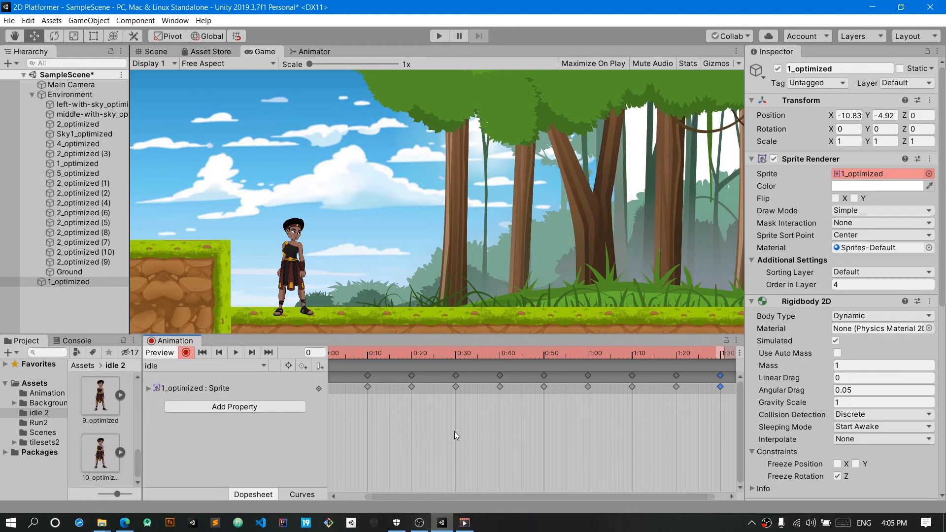
{"action": "scroll", "coordinate": [457, 459], "scroll_direction": "up", "scroll_amount": 5}
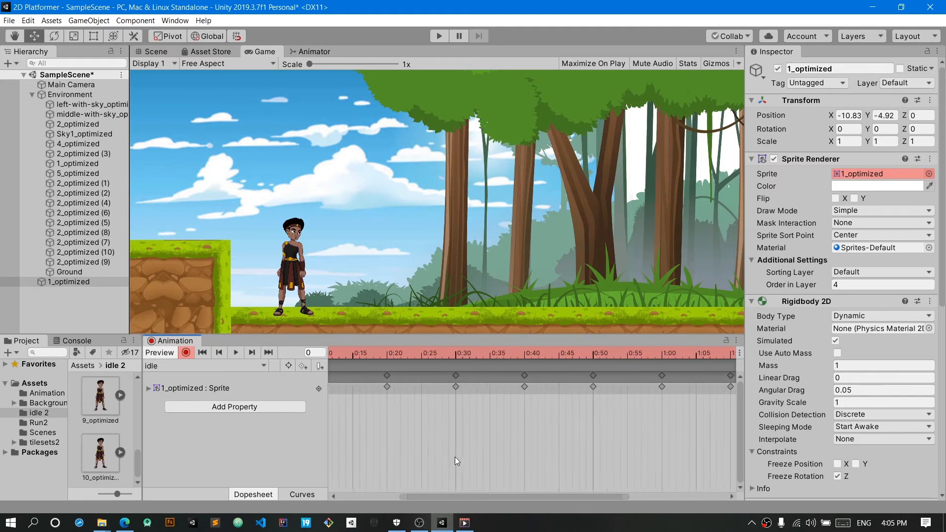
Step: Preview the idle clip from its first keyframe and stop the playback
{"action": "left_click_drag", "start_coordinate": [465, 498], "coordinate": [352, 502]}
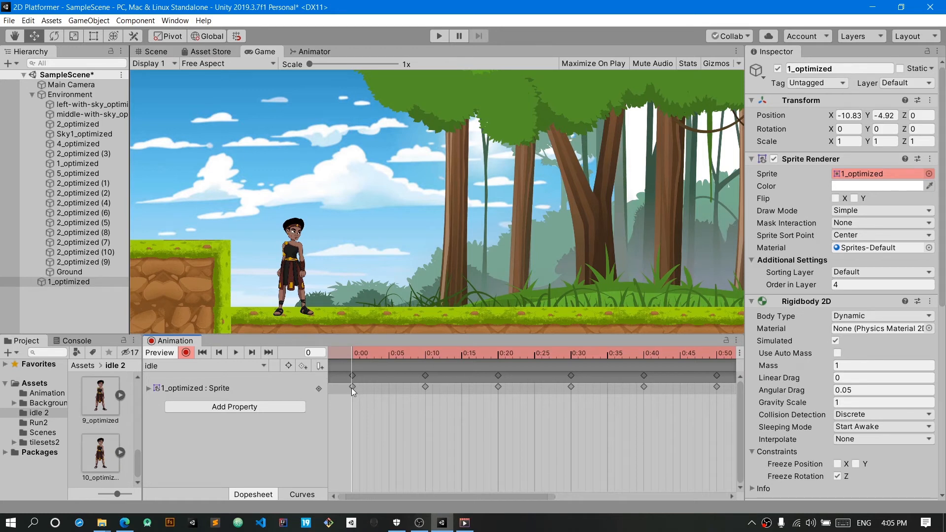
{"action": "left_click_drag", "start_coordinate": [439, 400], "coordinate": [349, 404]}
{"action": "left_click_drag", "start_coordinate": [353, 350], "coordinate": [425, 364]}
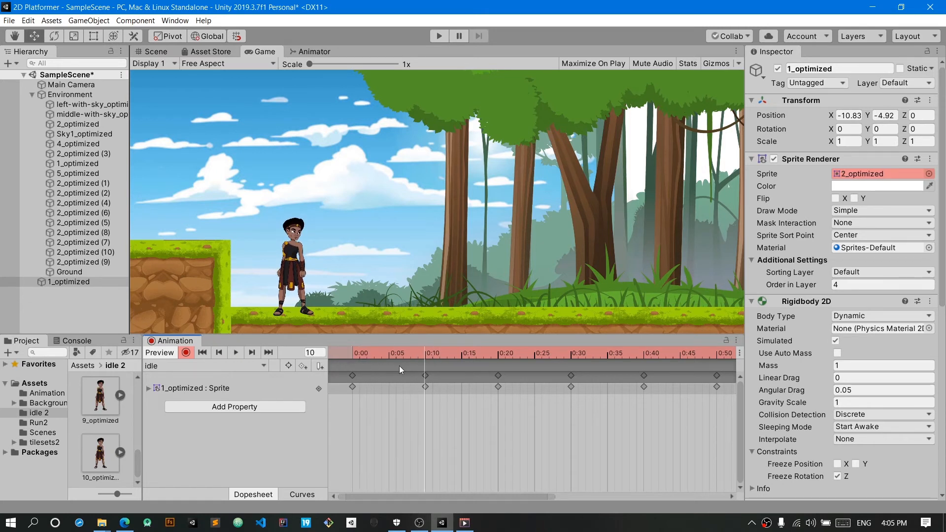
{"action": "left_click", "coordinate": [236, 353]}
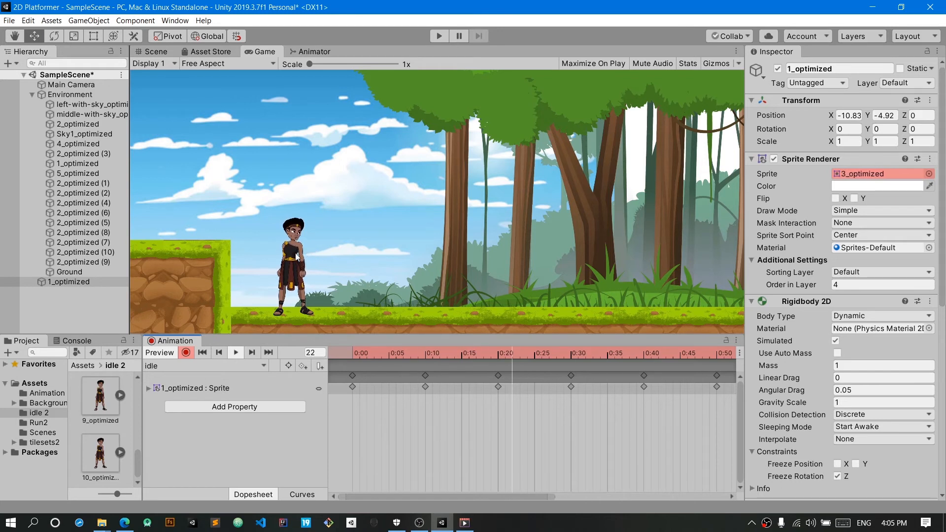
{"action": "left_click", "coordinate": [236, 353]}
Step: Scrub through the idle clip's keyframes to the end of the timeline and replay the clip from the start
{"action": "left_click_drag", "start_coordinate": [371, 347], "coordinate": [535, 363]}
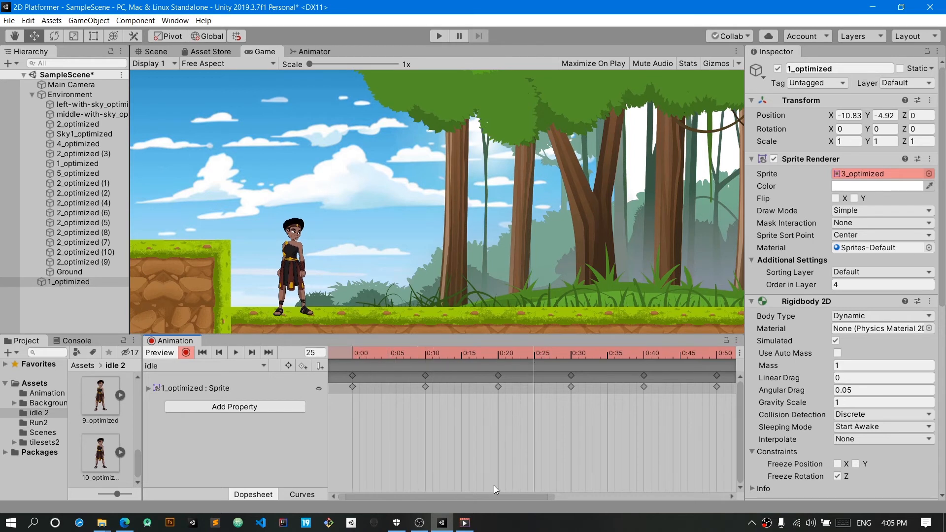
{"action": "left_click_drag", "start_coordinate": [513, 368], "coordinate": [575, 352]}
{"action": "left_click_drag", "start_coordinate": [505, 497], "coordinate": [654, 459]}
{"action": "left_click_drag", "start_coordinate": [634, 496], "coordinate": [552, 384]}
{"action": "left_click_drag", "start_coordinate": [518, 353], "coordinate": [599, 351]}
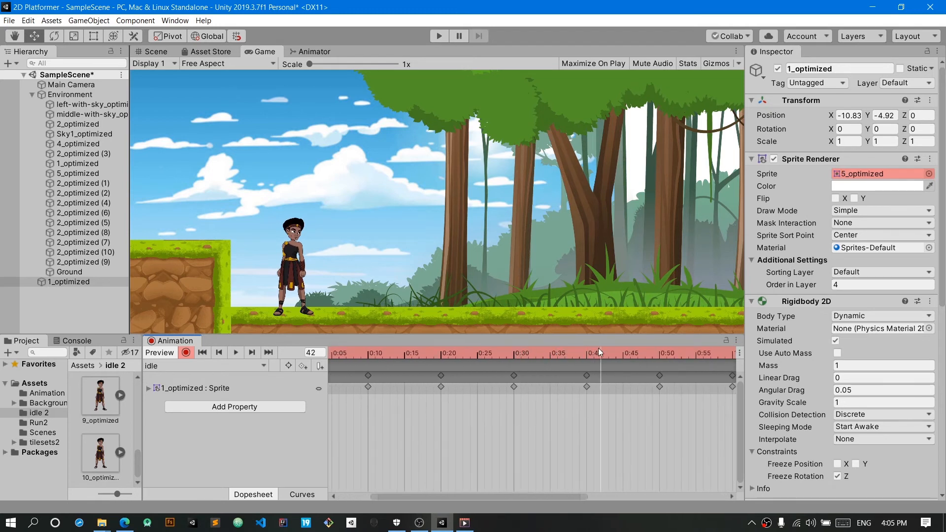
{"action": "left_click_drag", "start_coordinate": [546, 498], "coordinate": [613, 489]}
{"action": "left_click_drag", "start_coordinate": [515, 357], "coordinate": [548, 350]}
{"action": "left_click_drag", "start_coordinate": [563, 497], "coordinate": [622, 496]}
{"action": "left_click_drag", "start_coordinate": [446, 353], "coordinate": [749, 359]}
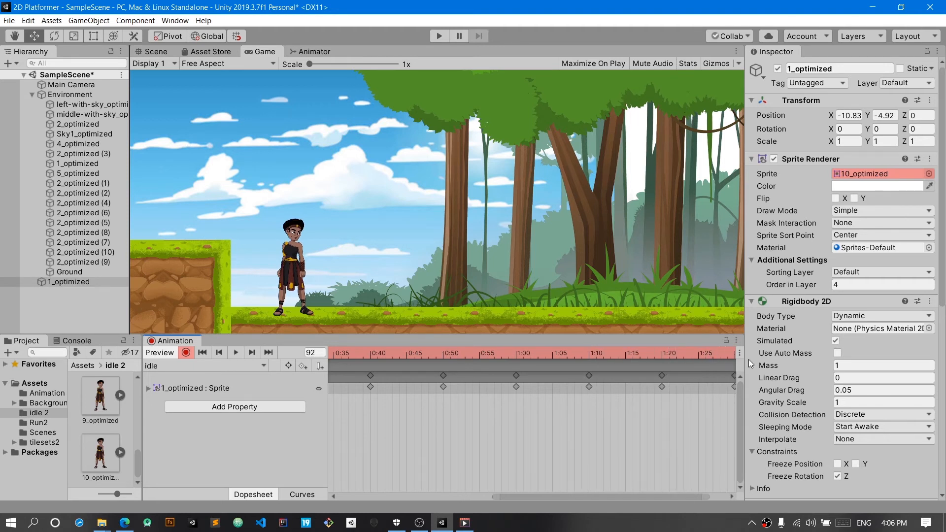
{"action": "left_click_drag", "start_coordinate": [560, 502], "coordinate": [635, 497]}
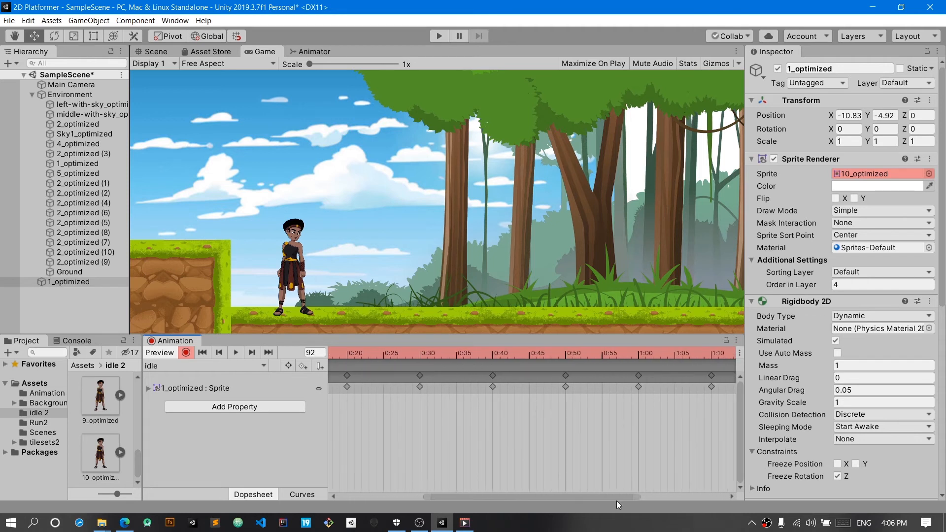
{"action": "left_click_drag", "start_coordinate": [573, 355], "coordinate": [711, 359]}
{"action": "left_click_drag", "start_coordinate": [562, 491], "coordinate": [731, 481]}
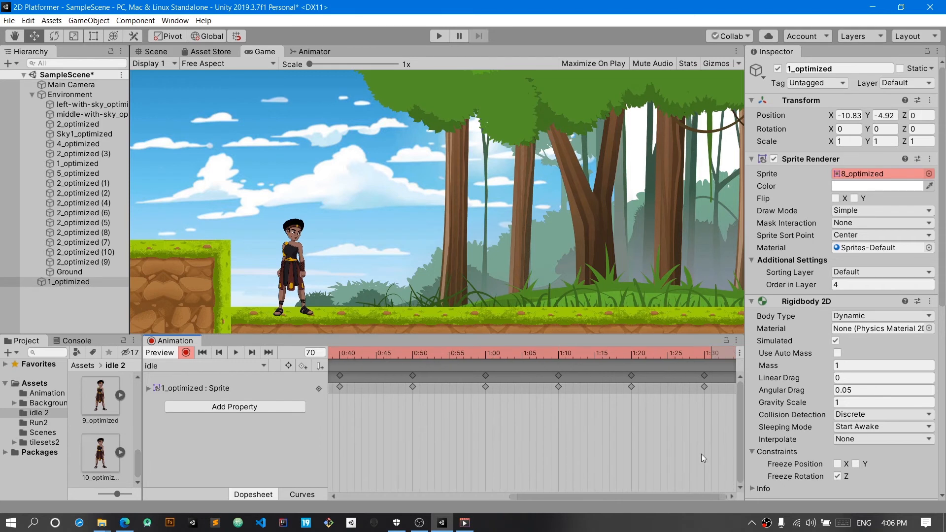
{"action": "left_click_drag", "start_coordinate": [619, 352], "coordinate": [733, 357]}
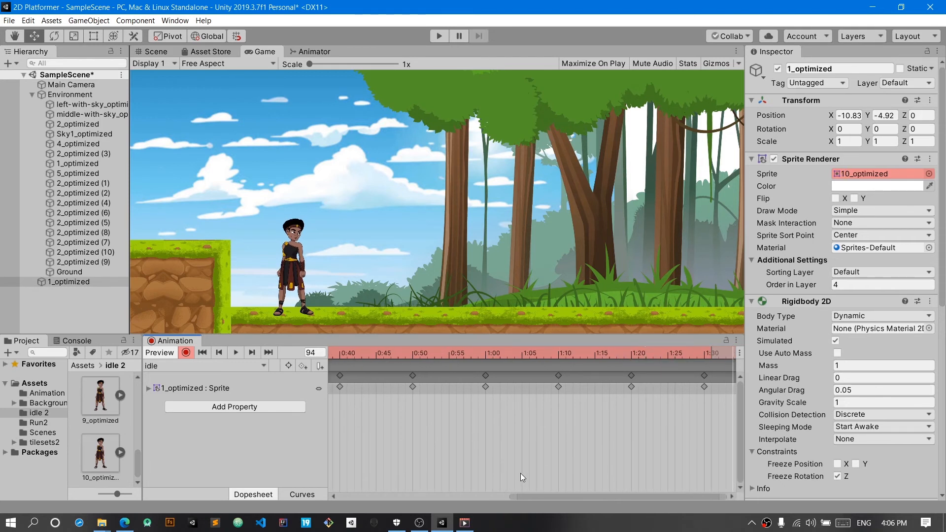
{"action": "left_click_drag", "start_coordinate": [530, 500], "coordinate": [356, 499]}
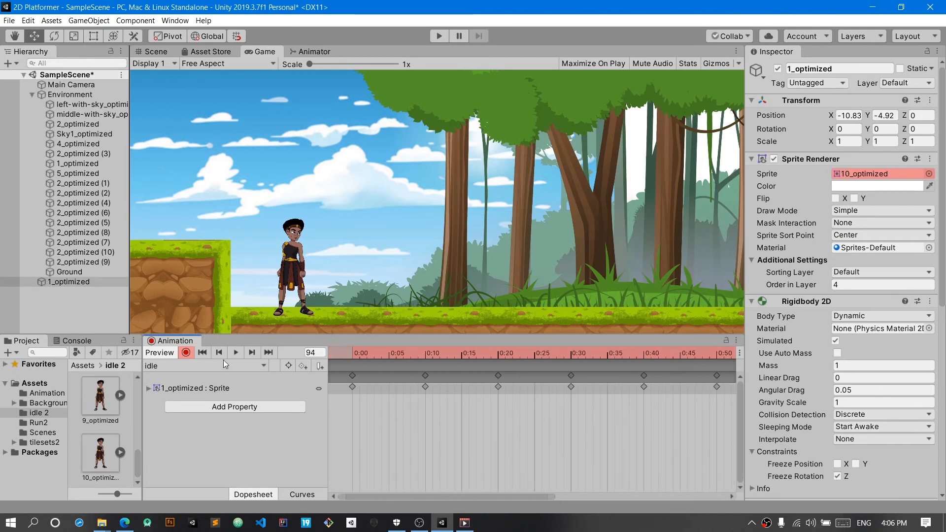
{"action": "left_click", "coordinate": [234, 353]}
Step: Copy the idle clip's first sprite keyframe and paste it after the last one, at frame 92
{"action": "left_click_drag", "start_coordinate": [340, 379], "coordinate": [338, 374]}
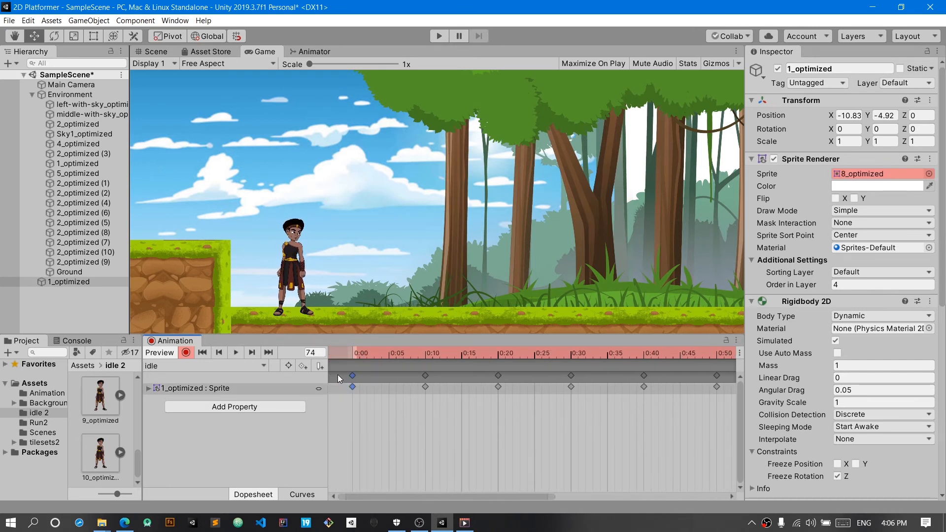
{"action": "left_click_drag", "start_coordinate": [439, 493], "coordinate": [677, 498]}
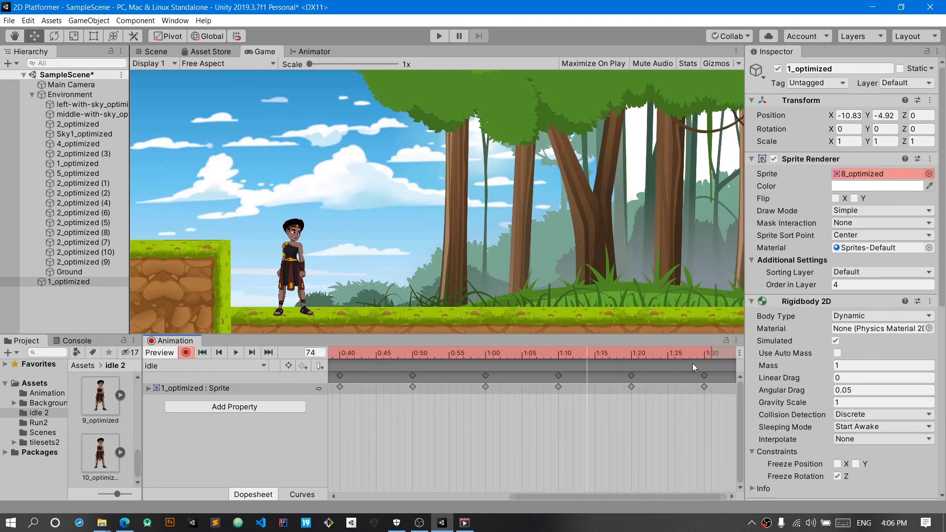
{"action": "left_click", "coordinate": [718, 354]}
{"action": "key", "text": "ctrl+v"}
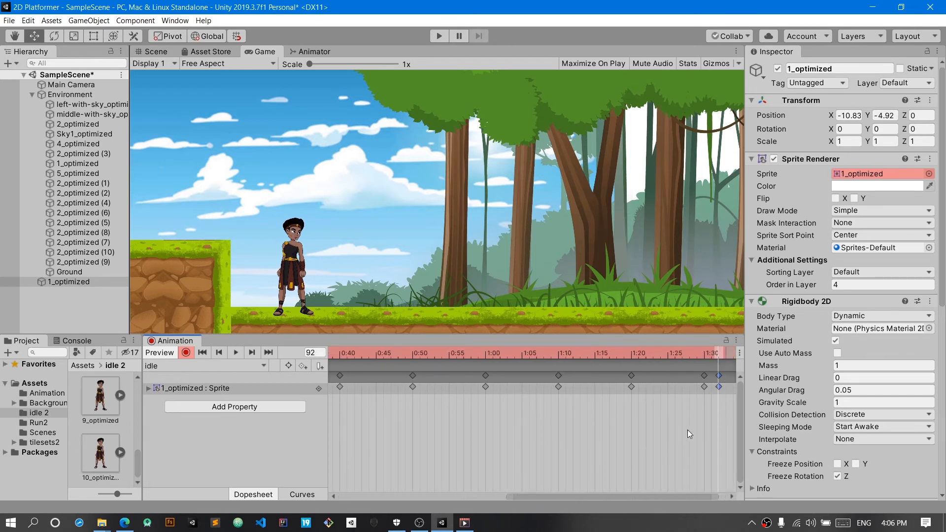
Step: Move the pasted closing keyframe of the idle clip to 1:40
{"action": "left_click_drag", "start_coordinate": [665, 496], "coordinate": [695, 495]}
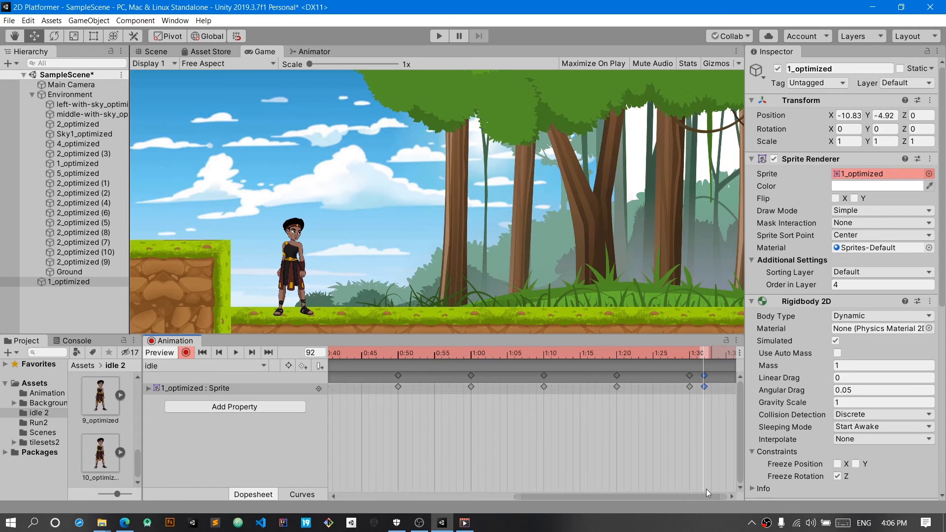
{"action": "left_click_drag", "start_coordinate": [703, 388], "coordinate": [723, 392]}
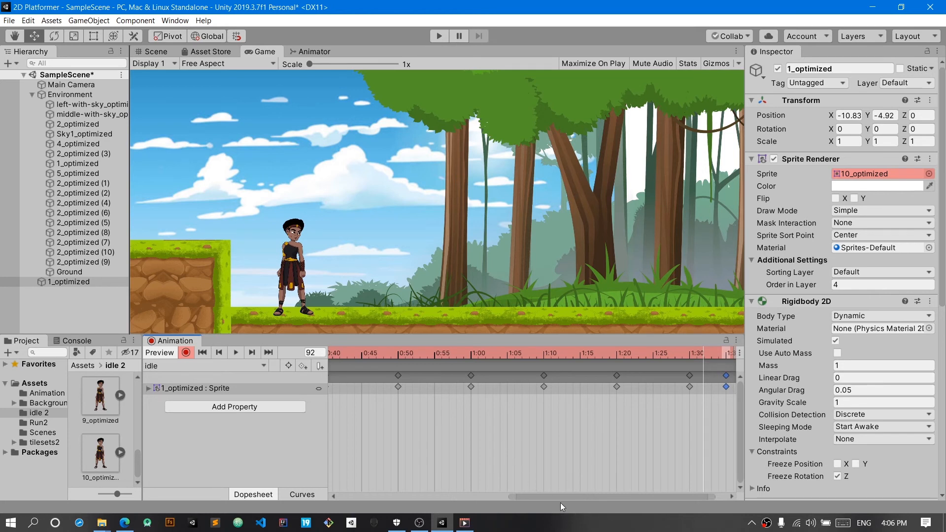
{"action": "left_click_drag", "start_coordinate": [563, 497], "coordinate": [635, 495]}
{"action": "left_click_drag", "start_coordinate": [704, 387], "coordinate": [719, 387]}
{"action": "left_click_drag", "start_coordinate": [675, 498], "coordinate": [685, 498]}
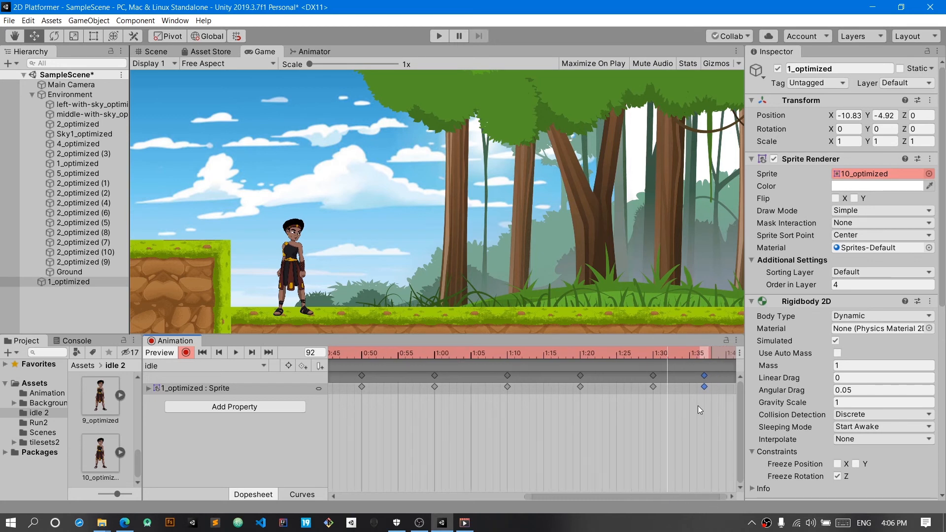
{"action": "left_click_drag", "start_coordinate": [703, 386], "coordinate": [723, 386]}
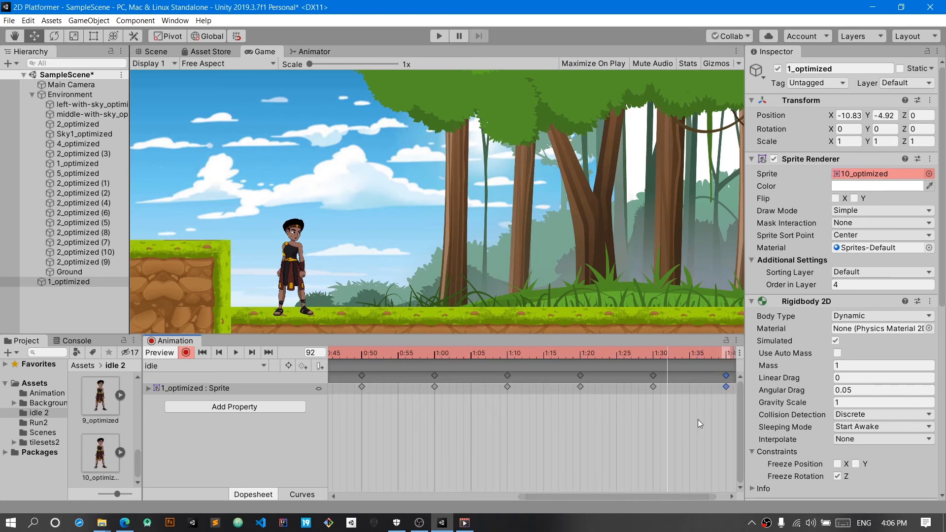
Step: Replay the idle clip with its closing keyframe to check that it loops smoothly
{"action": "left_click_drag", "start_coordinate": [657, 498], "coordinate": [391, 450]}
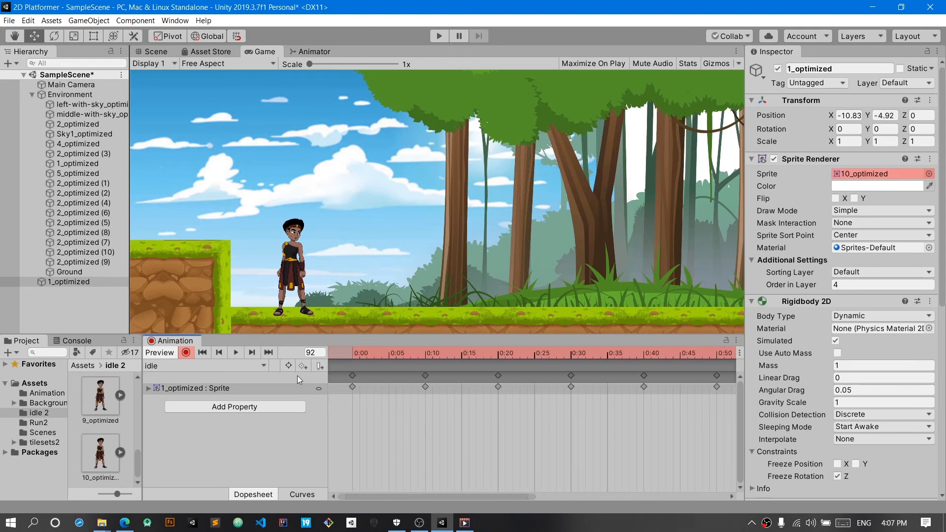
{"action": "left_click", "coordinate": [235, 354]}
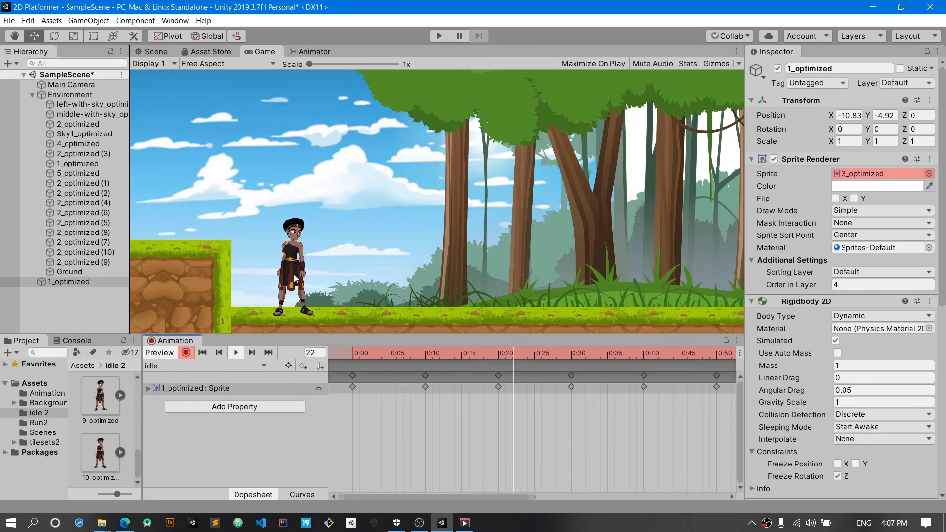
{"action": "left_click", "coordinate": [234, 352]}
{"action": "left_click", "coordinate": [230, 351]}
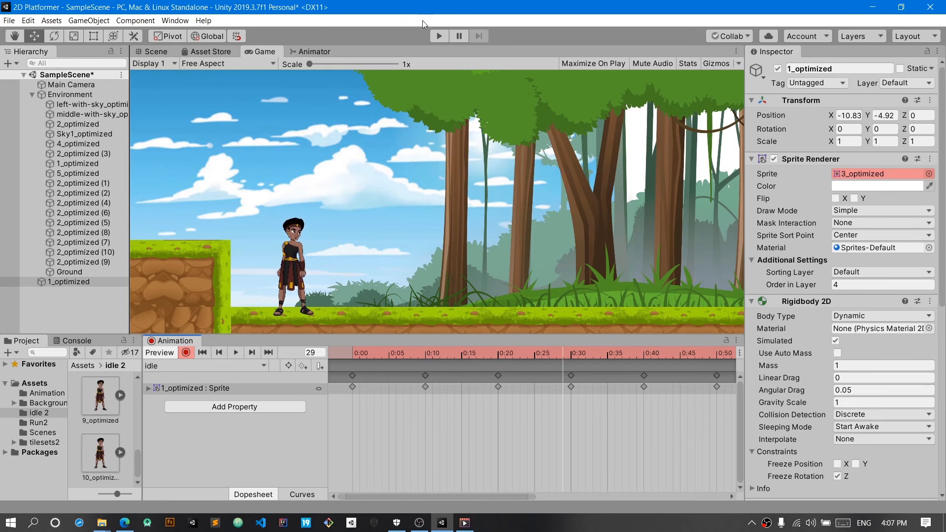
Step: Turn off keyframe recording and test the scene in Play mode, checking the idle state in the Animator before stopping
{"action": "left_click", "coordinate": [186, 353]}
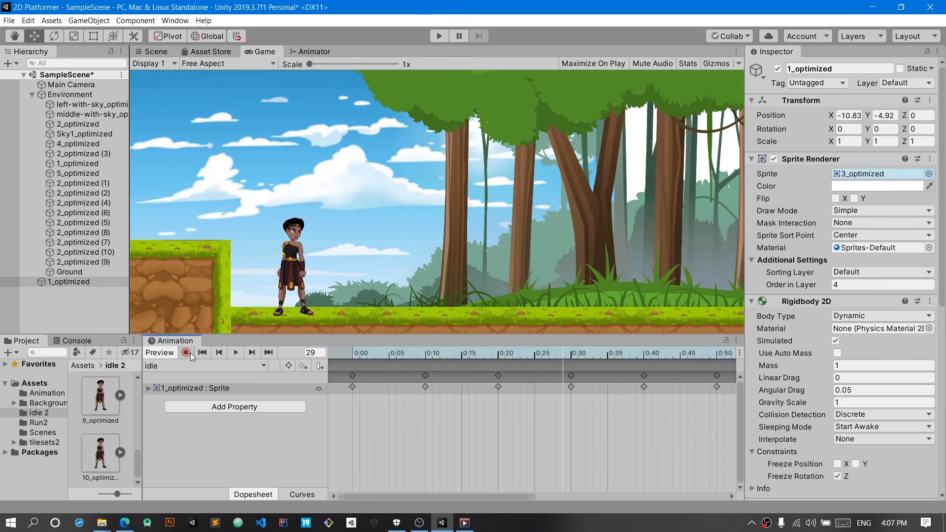
{"action": "left_click", "coordinate": [442, 40]}
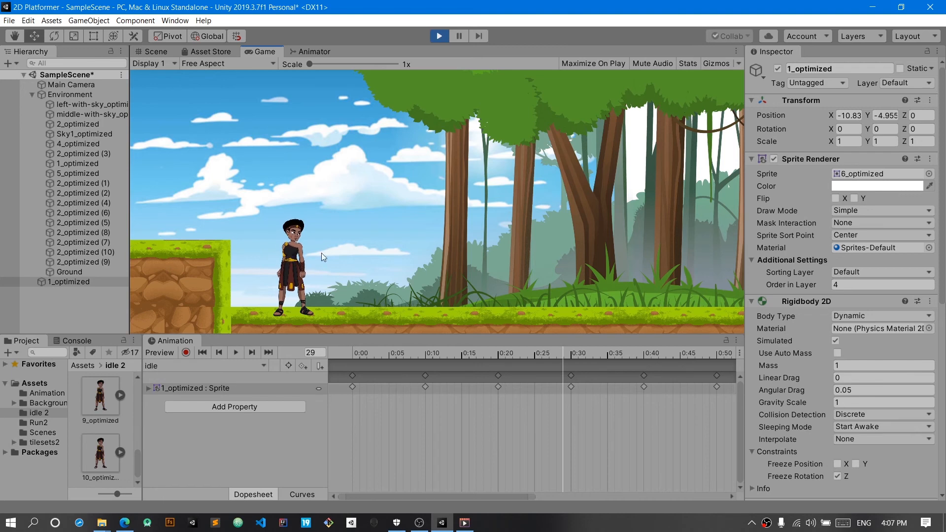
{"action": "left_click", "coordinate": [310, 51]}
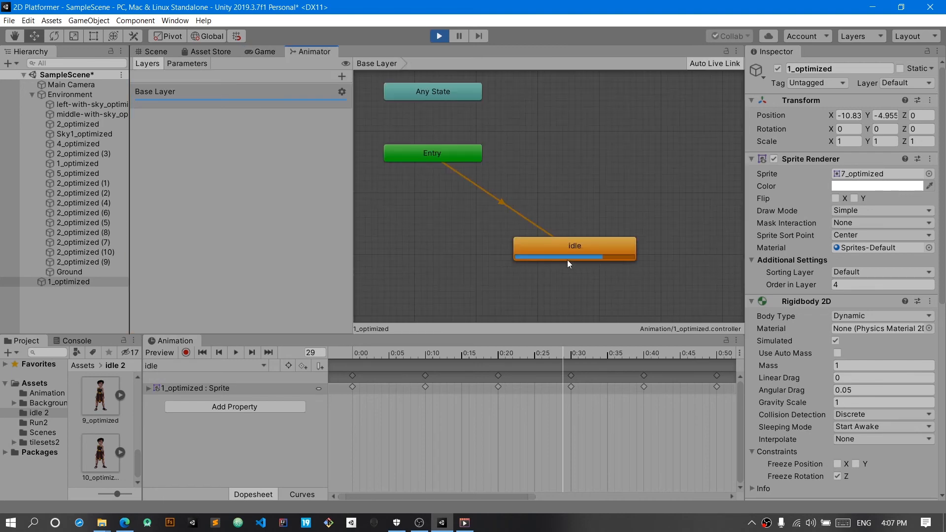
{"action": "left_click", "coordinate": [439, 36]}
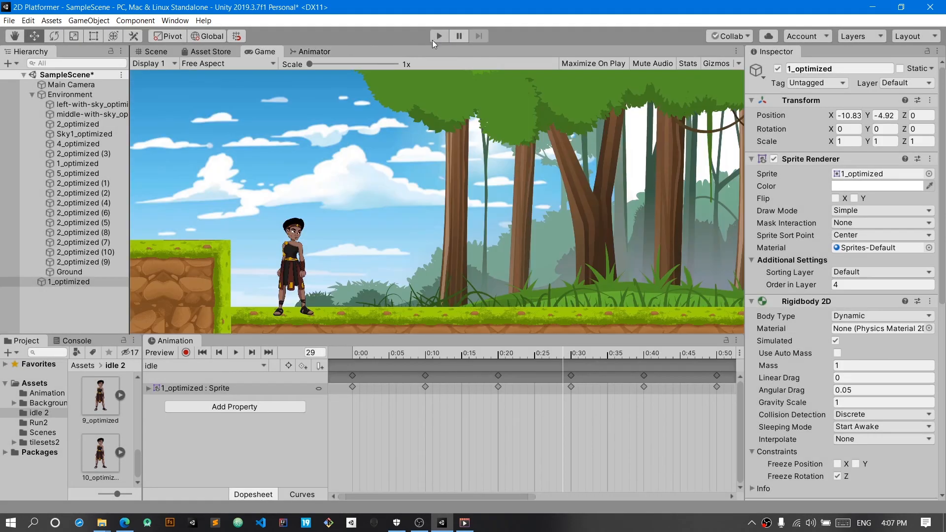
Step: Open the Run2 sprite folder and create an animation clip named Run for the 1_optimized character, saved in Assets/Animation
{"action": "left_click", "coordinate": [42, 424]}
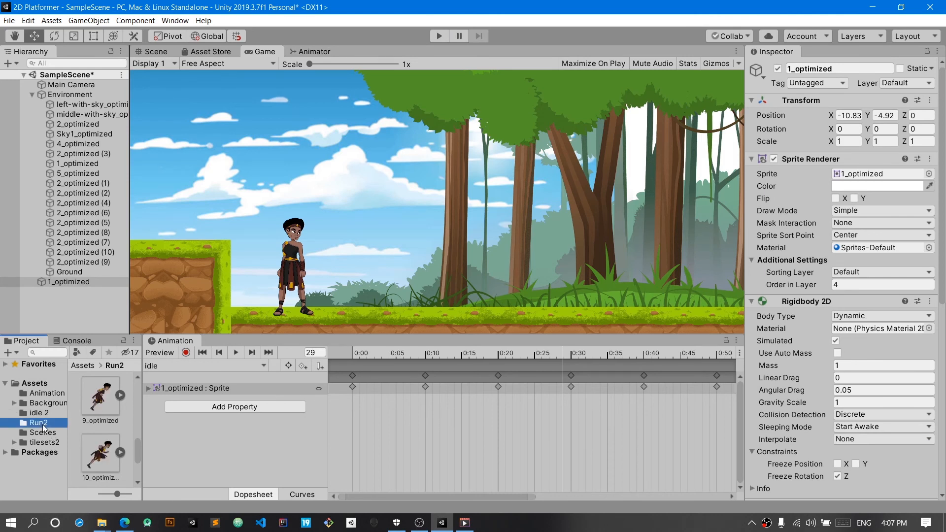
{"action": "left_click", "coordinate": [96, 282]}
{"action": "left_click", "coordinate": [180, 367]}
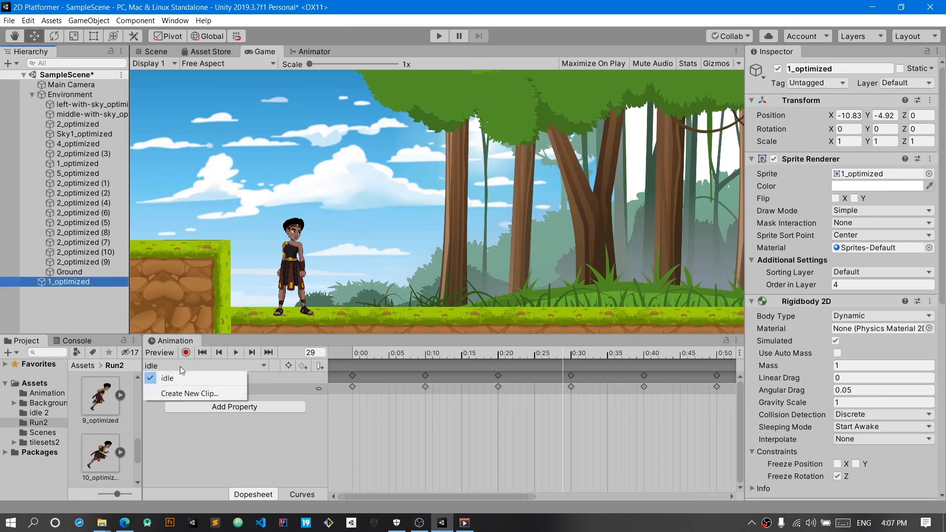
{"action": "left_click", "coordinate": [186, 392]}
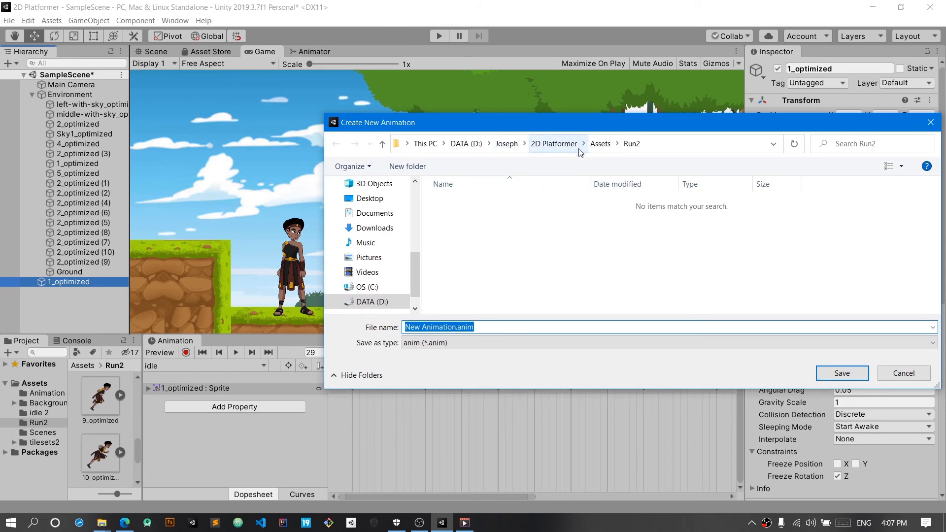
{"action": "left_click", "coordinate": [597, 145]}
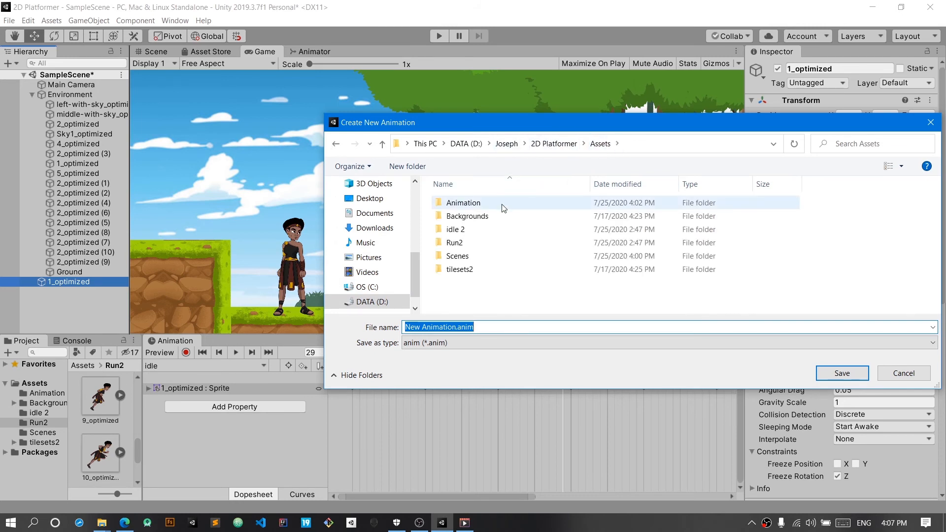
{"action": "double_click", "coordinate": [500, 205]}
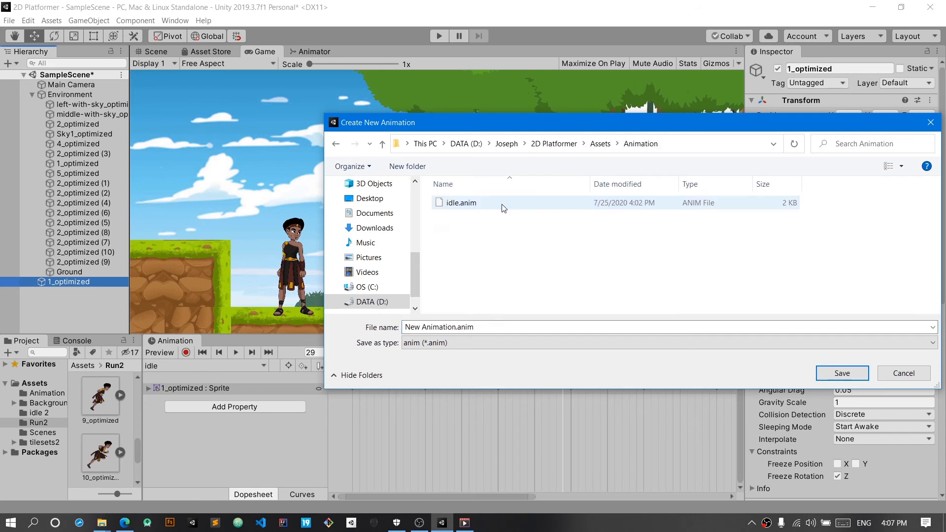
{"action": "left_click", "coordinate": [457, 327]}
{"action": "double_click", "coordinate": [457, 327]}
{"action": "left_click", "coordinate": [456, 327]}
{"action": "left_click_drag", "start_coordinate": [456, 327], "coordinate": [399, 323]}
{"action": "type", "text": "Run"}
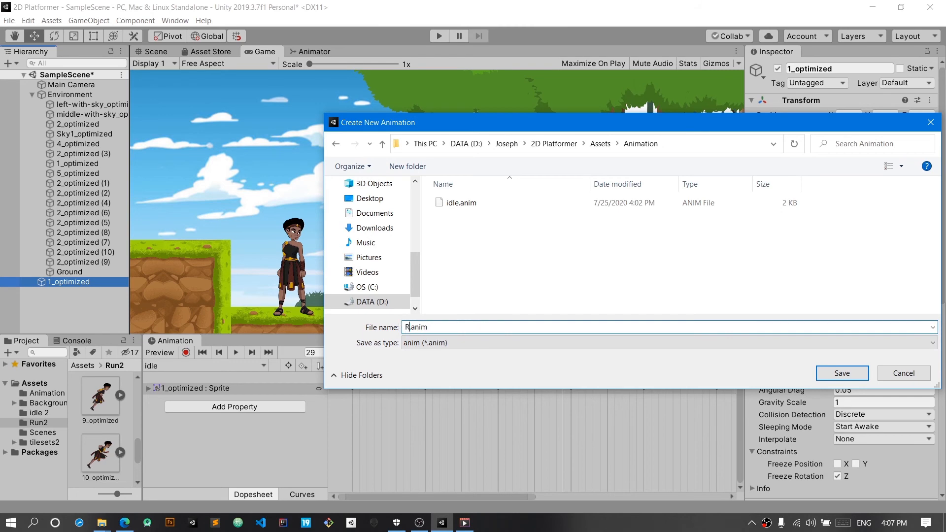
{"action": "left_click", "coordinate": [843, 373]}
Step: Enable keyframe recording and add Run2 sprites 1_optimized, 2_optimized and 3_optimized to the Run clip at 0:00, 0:05 and 0:10
{"action": "scroll", "coordinate": [108, 421], "scroll_direction": "up", "scroll_amount": 2}
{"action": "scroll", "coordinate": [108, 421], "scroll_direction": "up", "scroll_amount": 4}
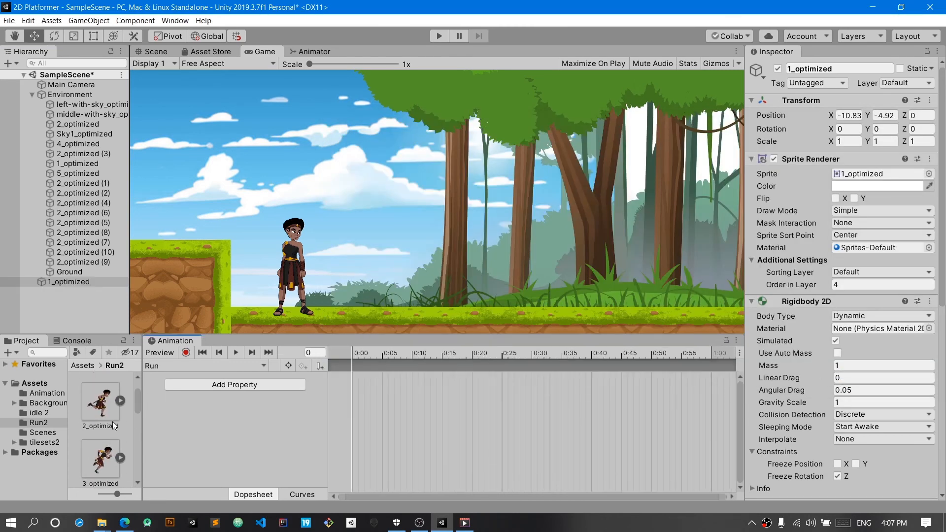
{"action": "left_click", "coordinate": [185, 353]}
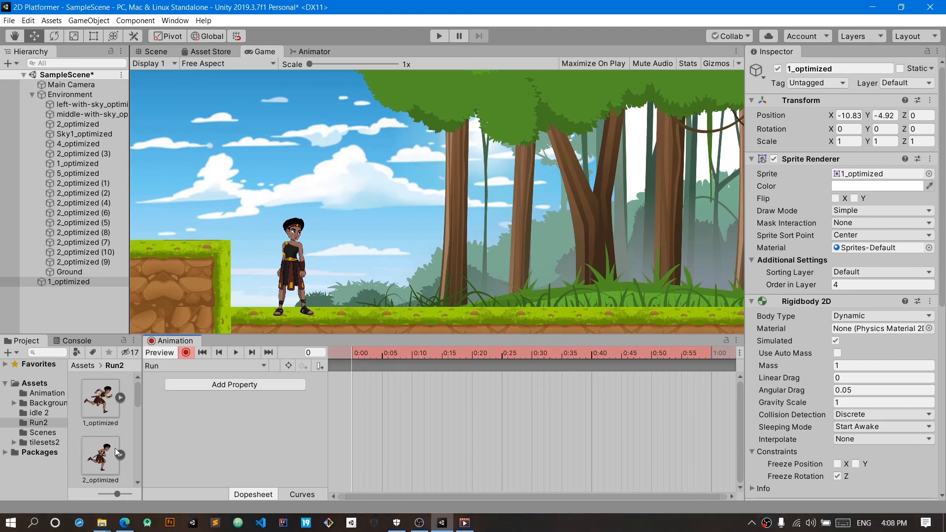
{"action": "left_click_drag", "start_coordinate": [97, 408], "coordinate": [353, 382]}
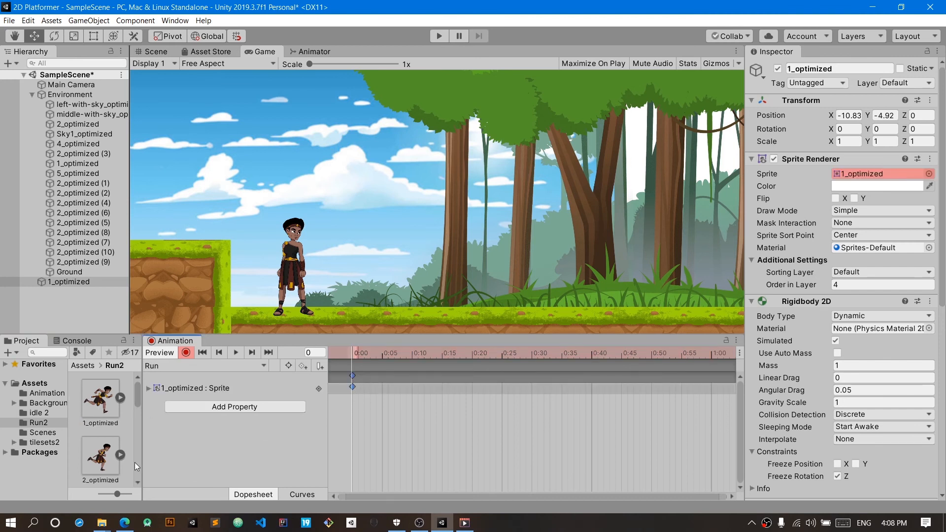
{"action": "left_click_drag", "start_coordinate": [283, 434], "coordinate": [382, 387]}
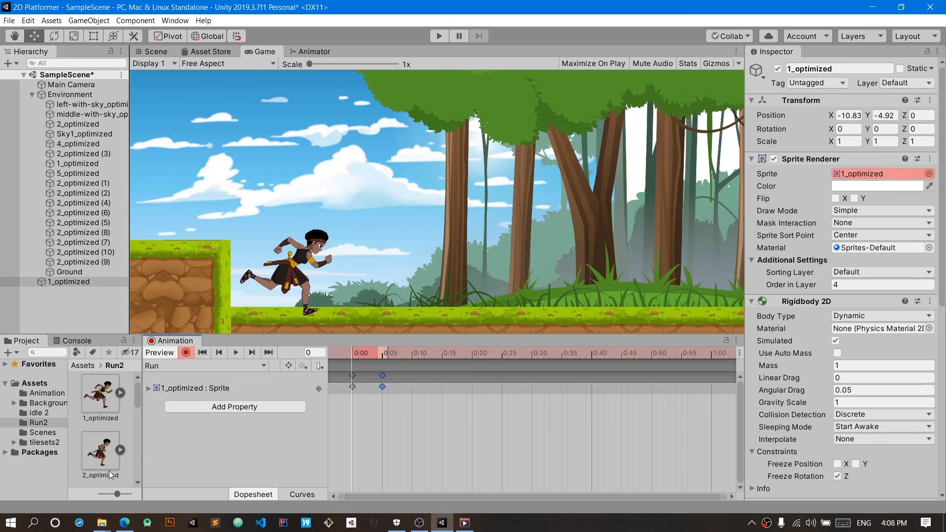
{"action": "scroll", "coordinate": [110, 474], "scroll_direction": "down", "scroll_amount": 1}
{"action": "left_click_drag", "start_coordinate": [99, 451], "coordinate": [413, 387]}
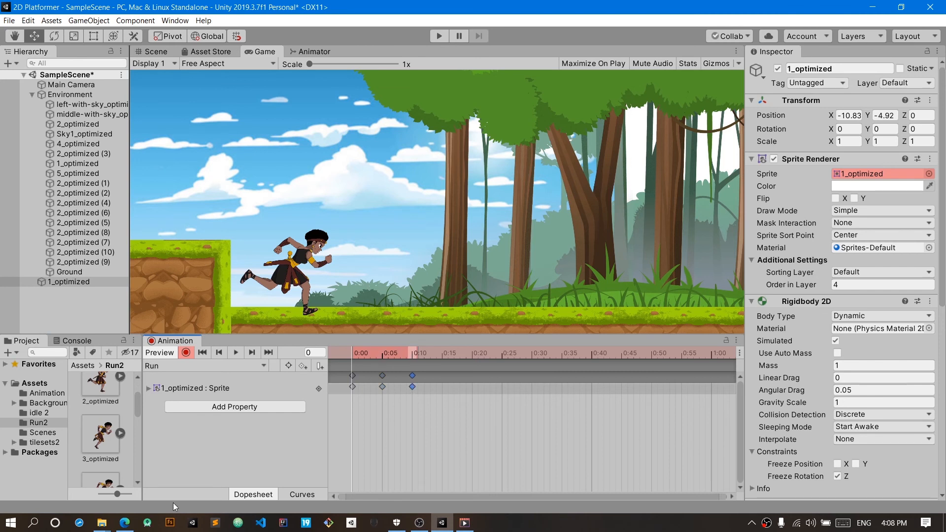
Step: Add Run2 sprites 4_optimized, 5_optimized and 6_optimized to the Run clip at 0:15, 0:20 and 0:25
{"action": "scroll", "coordinate": [92, 481], "scroll_direction": "down", "scroll_amount": 1}
{"action": "left_click_drag", "start_coordinate": [99, 449], "coordinate": [442, 387]}
{"action": "scroll", "coordinate": [100, 455], "scroll_direction": "down", "scroll_amount": 1}
{"action": "left_click_drag", "start_coordinate": [98, 443], "coordinate": [473, 392]}
{"action": "scroll", "coordinate": [97, 471], "scroll_direction": "down", "scroll_amount": 1}
{"action": "left_click_drag", "start_coordinate": [97, 466], "coordinate": [503, 391]}
Step: Add Run2 sprites 7_optimized, 8_optimized and 9_optimized to the Run clip at 0:30, 0:35 and 0:40
{"action": "scroll", "coordinate": [96, 458], "scroll_direction": "down", "scroll_amount": 1}
{"action": "left_click_drag", "start_coordinate": [463, 404], "coordinate": [532, 389]}
{"action": "scroll", "coordinate": [104, 469], "scroll_direction": "down", "scroll_amount": 3}
{"action": "left_click_drag", "start_coordinate": [101, 424], "coordinate": [564, 392]}
{"action": "scroll", "coordinate": [113, 446], "scroll_direction": "down", "scroll_amount": 3}
{"action": "left_click_drag", "start_coordinate": [96, 453], "coordinate": [594, 392]}
{"action": "scroll", "coordinate": [73, 475], "scroll_direction": "down", "scroll_amount": 3}
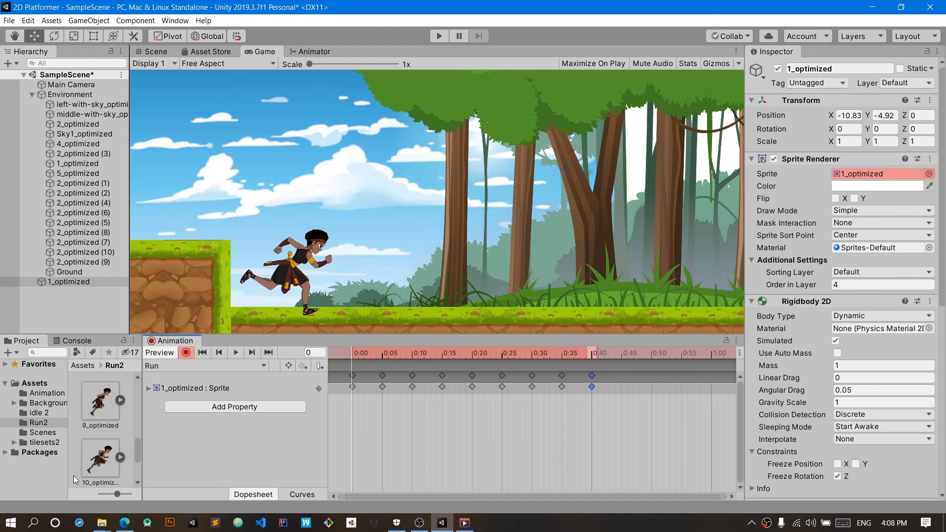
Step: Add Run2 sprites 10_optimized, 11_optimized and 12_optimized to the Run clip at 0:45, 0:50 and 0:55
{"action": "left_click_drag", "start_coordinate": [97, 443], "coordinate": [623, 387]}
{"action": "scroll", "coordinate": [94, 466], "scroll_direction": "down", "scroll_amount": 3}
{"action": "left_click_drag", "start_coordinate": [101, 409], "coordinate": [652, 391]}
{"action": "scroll", "coordinate": [87, 468], "scroll_direction": "down", "scroll_amount": 1}
{"action": "left_click_drag", "start_coordinate": [87, 468], "coordinate": [681, 388]}
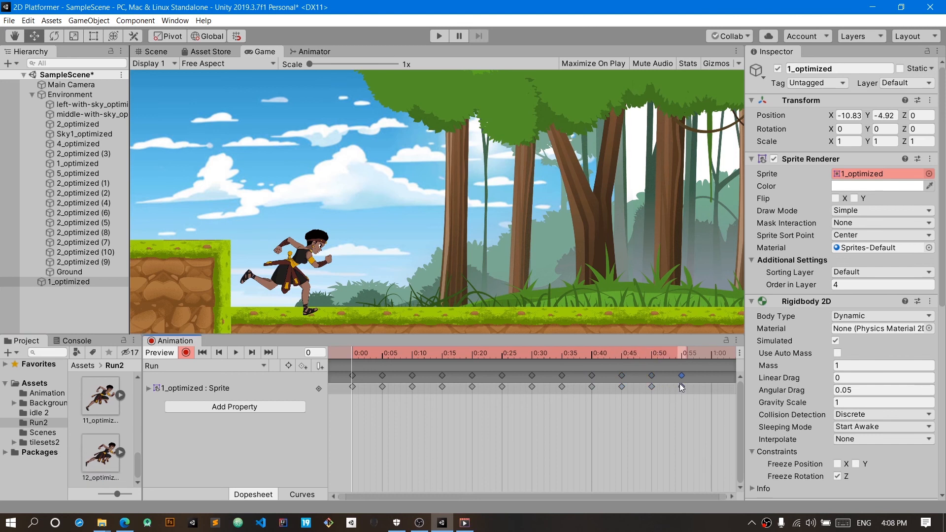
Step: Preview the Run animation clip on the character and turn off keyframe recording
{"action": "left_click", "coordinate": [232, 354]}
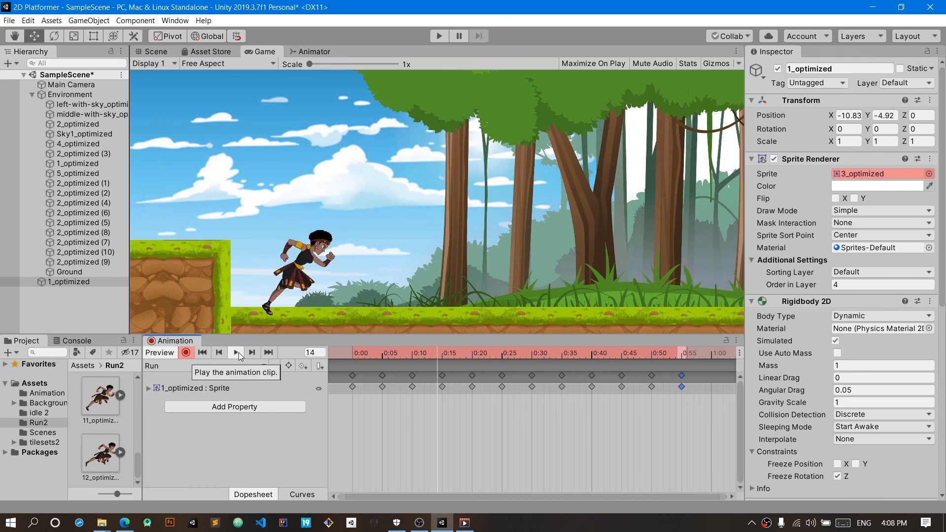
{"action": "left_click", "coordinate": [186, 352]}
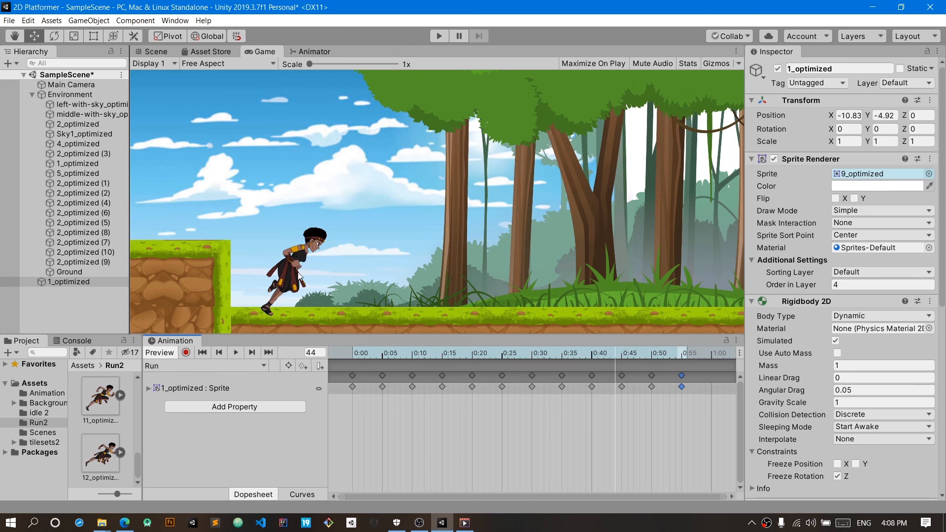
Step: Open the character's animator state graph and move the idle state up, away from the Run state
{"action": "left_click", "coordinate": [310, 51]}
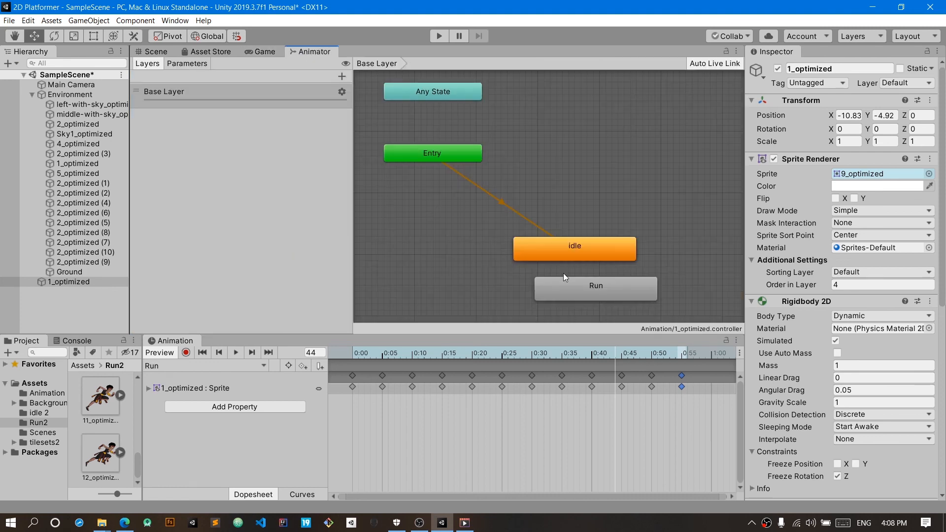
{"action": "left_click_drag", "start_coordinate": [577, 250], "coordinate": [543, 219]}
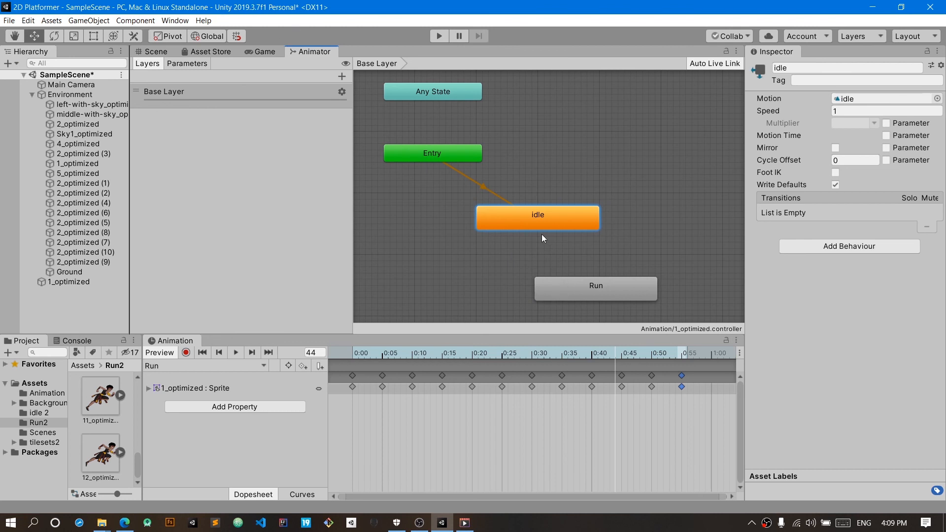
Step: Play-test the scene in the game view, check which animator state is active, and stop play mode
{"action": "left_click", "coordinate": [261, 52]}
{"action": "left_click", "coordinate": [438, 36]}
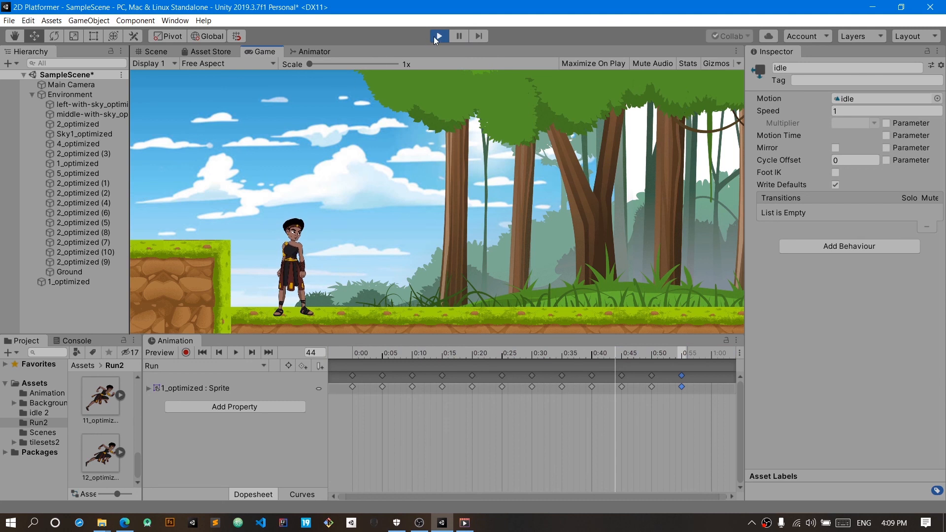
{"action": "left_click", "coordinate": [306, 51]}
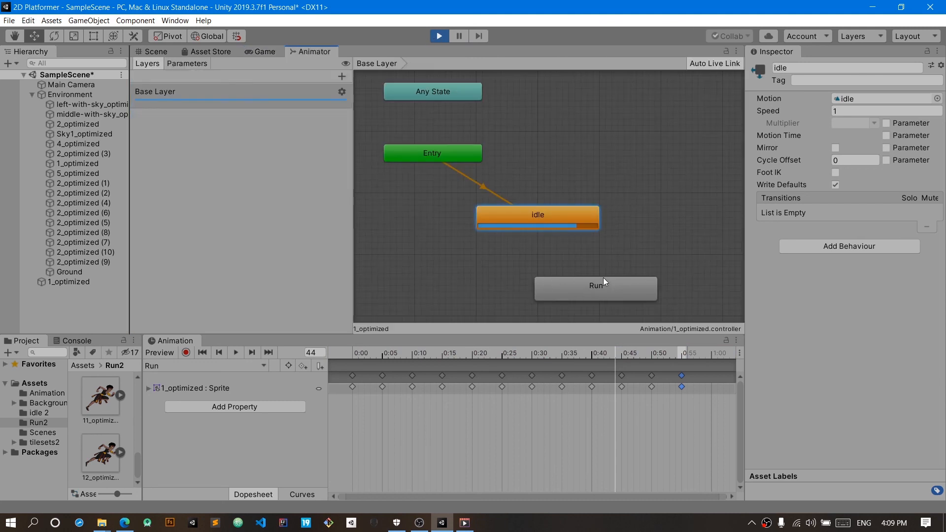
{"action": "left_click", "coordinate": [441, 38]}
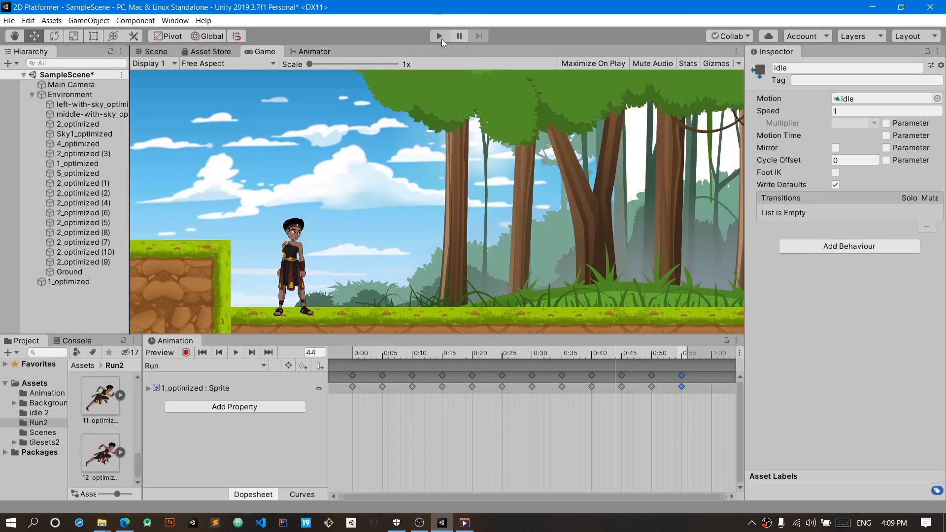